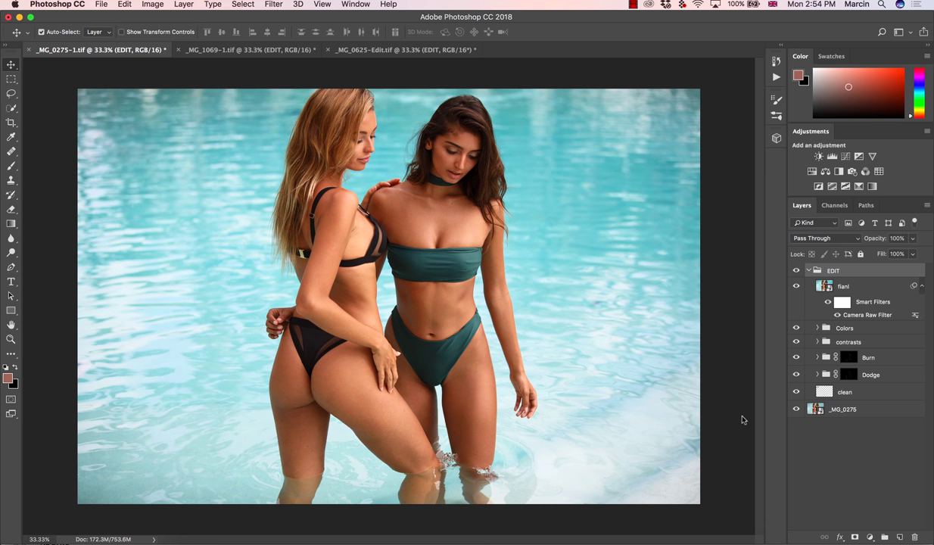
Look through the three open images and expand the EDIT group of _MG_0625-Edit.tif to view its layers
{"action": "left_click", "coordinate": [262, 49]}
{"action": "left_click", "coordinate": [362, 49]}
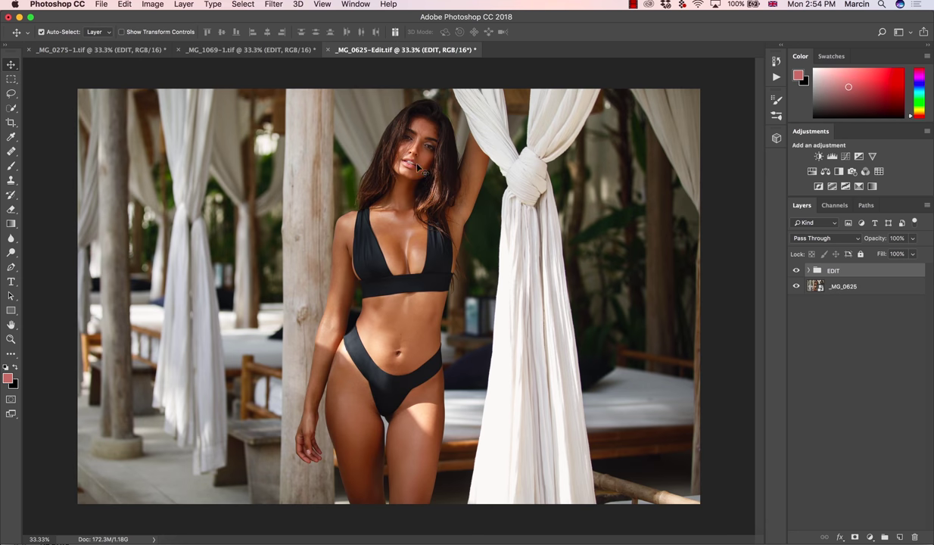
{"action": "left_click", "coordinate": [809, 271]}
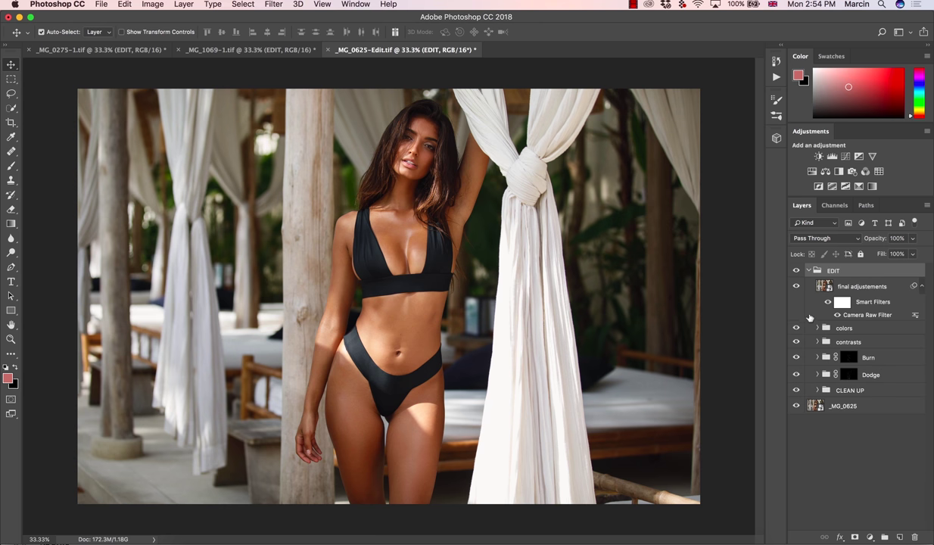
{"action": "left_click", "coordinate": [98, 49]}
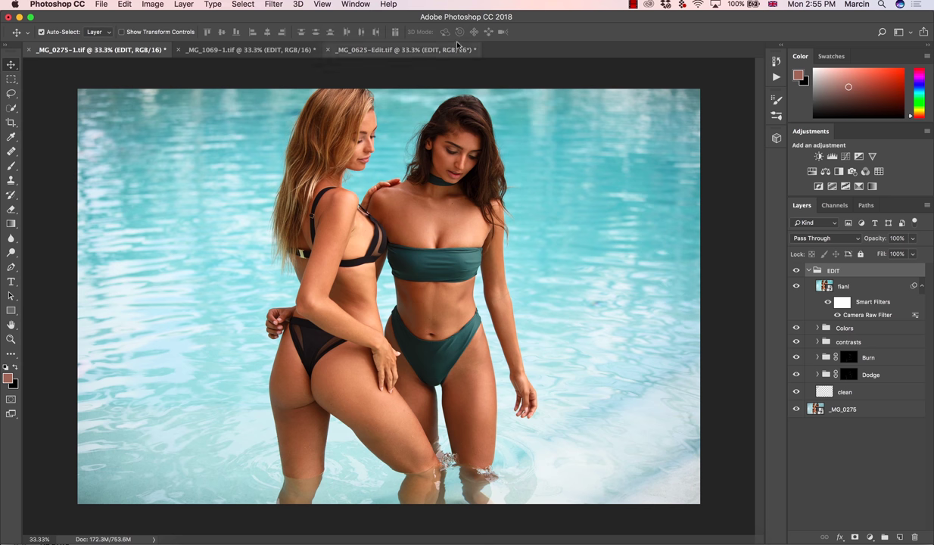
Collapse the EDIT group in _MG_0625-Edit.tif and turn its visibility off and on to compare before and after
{"action": "left_click", "coordinate": [401, 49]}
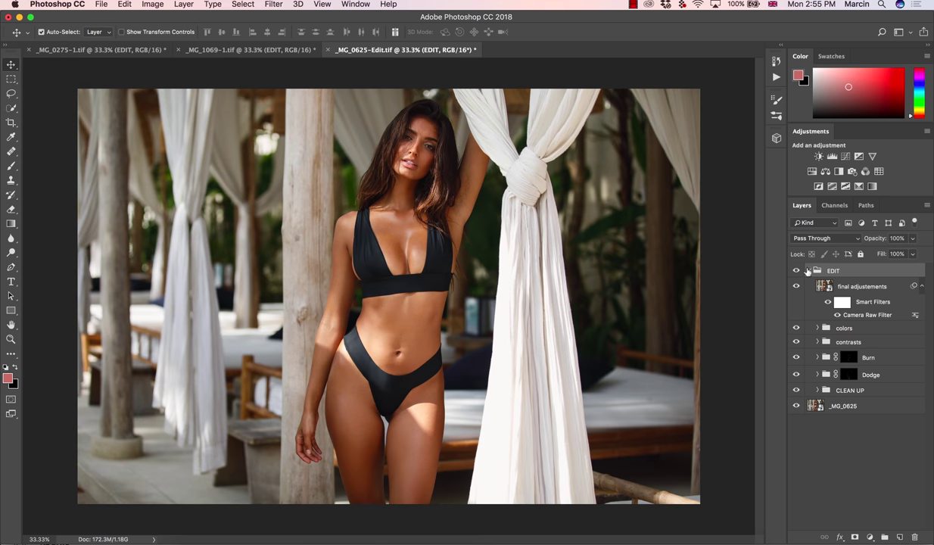
{"action": "left_click", "coordinate": [809, 271]}
{"action": "left_click", "coordinate": [797, 270]}
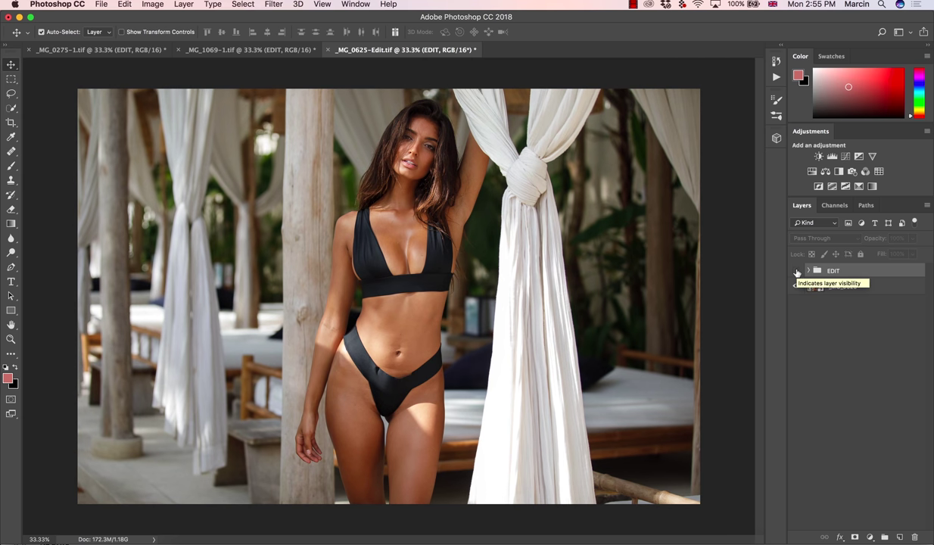
{"action": "left_click", "coordinate": [796, 270]}
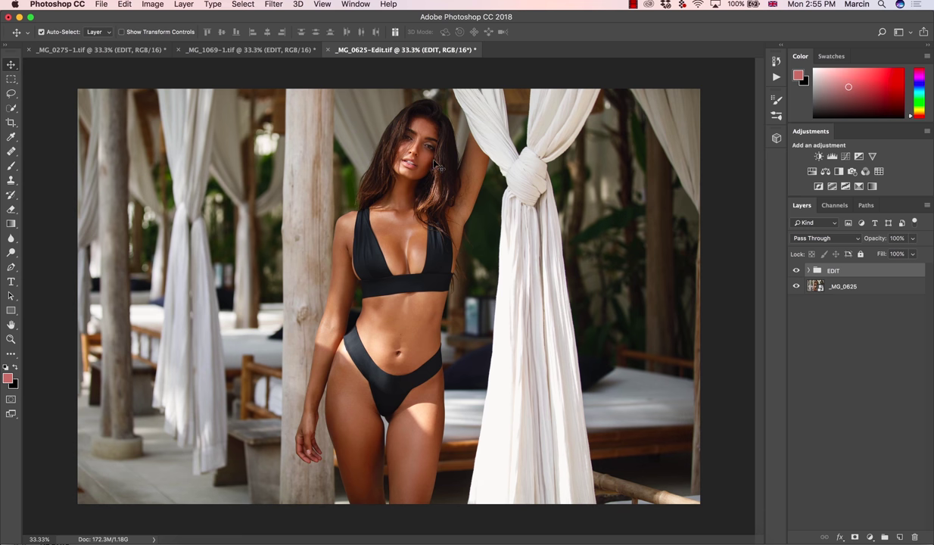
Compare before and after in _MG_1069-1.tif and _MG_0275-1.tif by turning each EDIT group off and on
{"action": "left_click", "coordinate": [244, 50]}
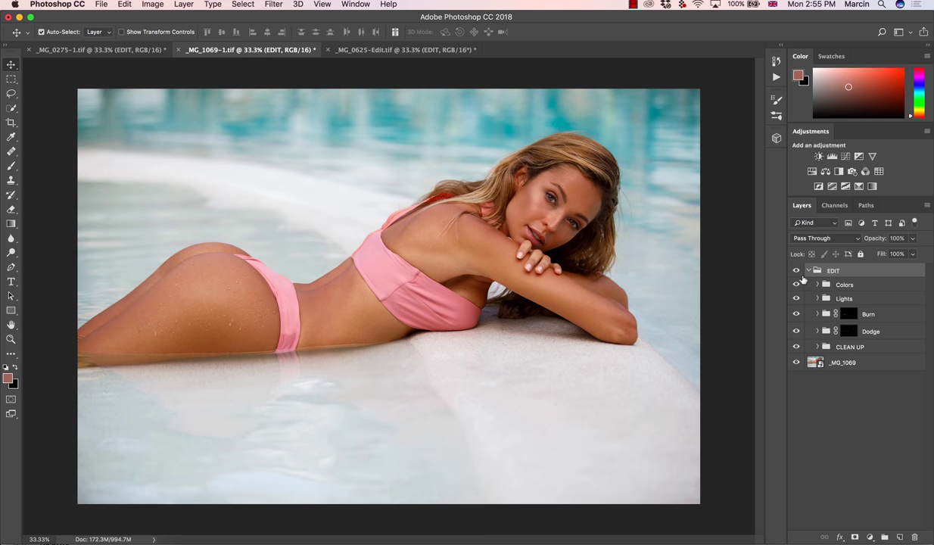
{"action": "left_click", "coordinate": [797, 272]}
{"action": "left_click", "coordinate": [798, 272]}
{"action": "left_click", "coordinate": [103, 50]}
{"action": "left_click", "coordinate": [796, 271]}
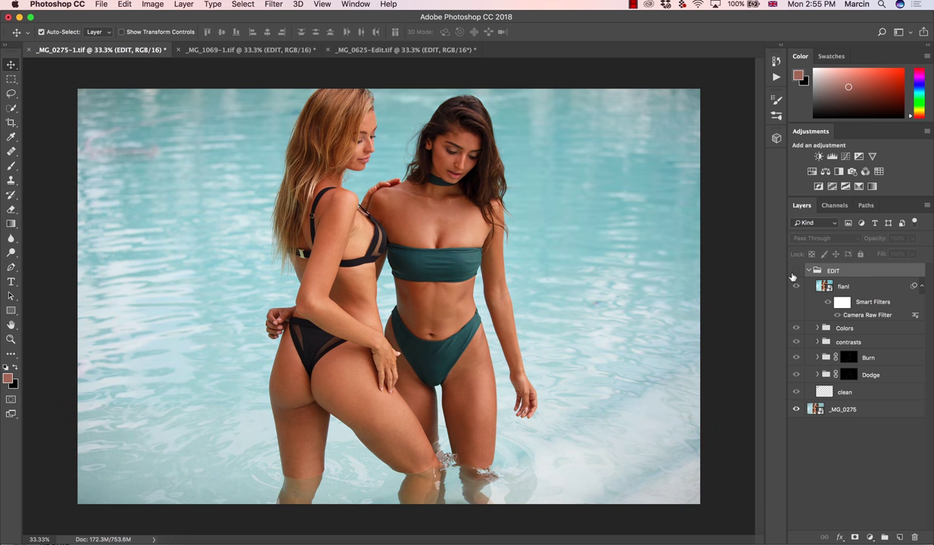
{"action": "left_click", "coordinate": [796, 271]}
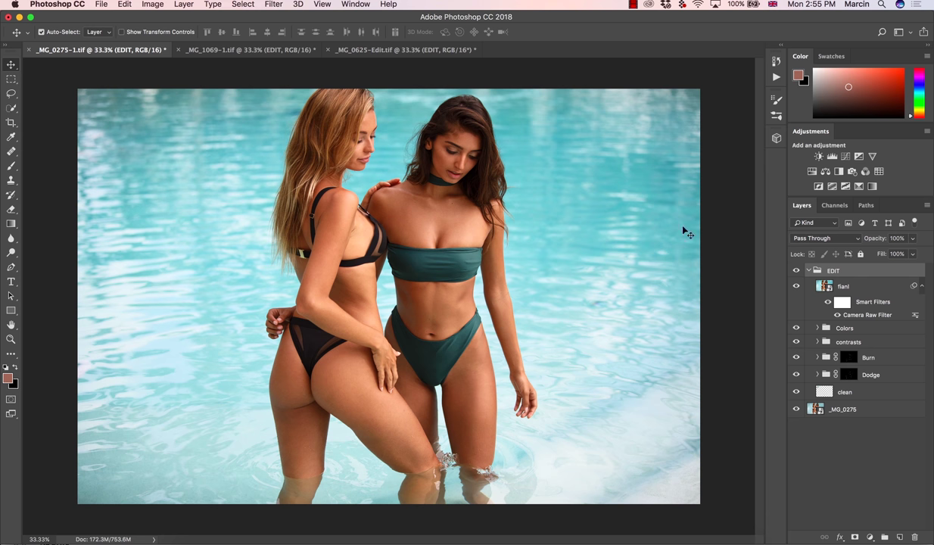
Hide every layer and group inside EDIT in _MG_0275-1.tif and open the _MG_0275 smart object in Camera Raw
{"action": "left_click", "coordinate": [797, 289]}
{"action": "left_click_drag", "start_coordinate": [799, 299], "coordinate": [797, 394]}
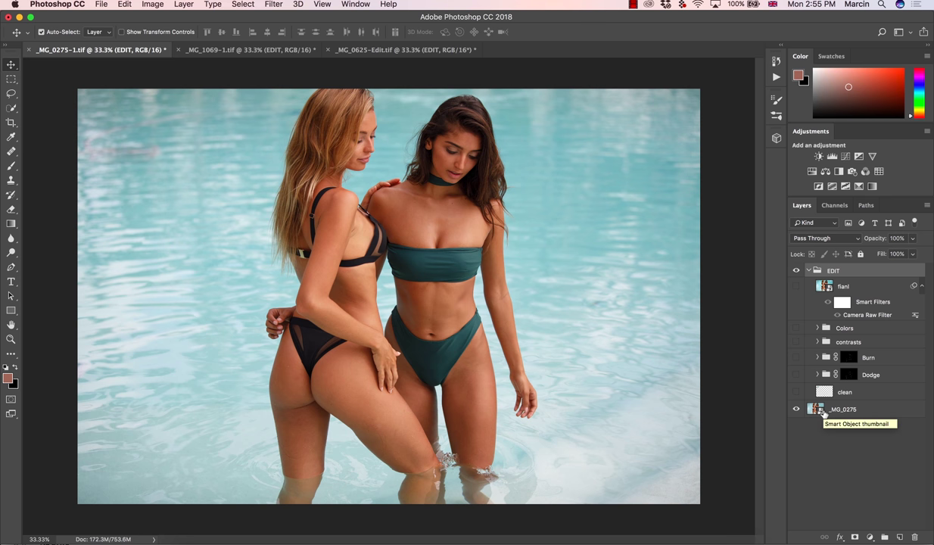
{"action": "left_click", "coordinate": [823, 411]}
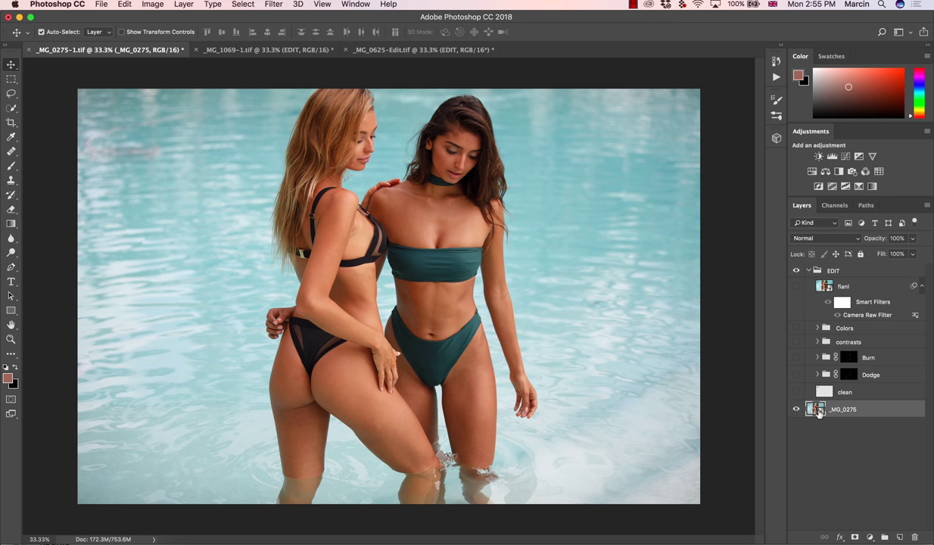
{"action": "double_click", "coordinate": [817, 411]}
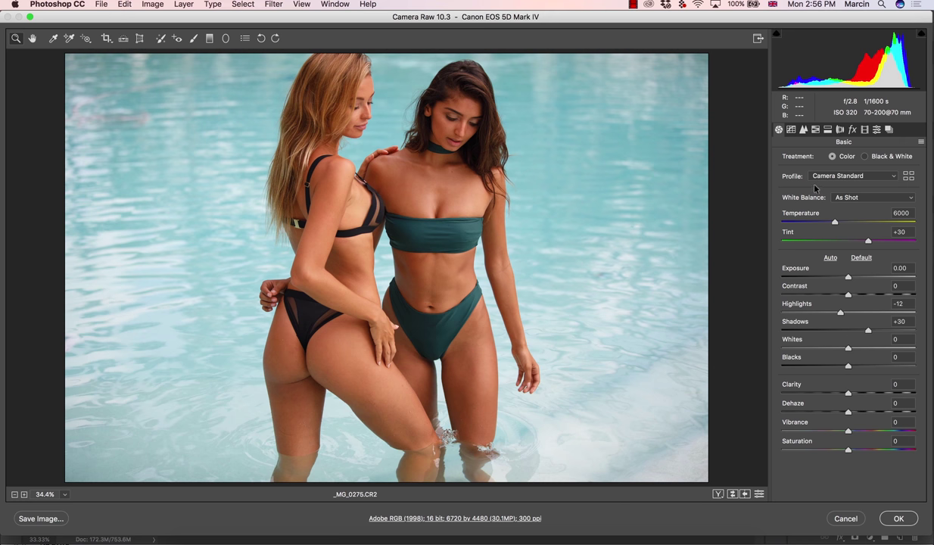
Review the raw file's profile choices, basic settings and HSL hue, saturation and luminance adjustments, and close Camera Raw keeping the current settings
{"action": "left_click", "coordinate": [834, 177]}
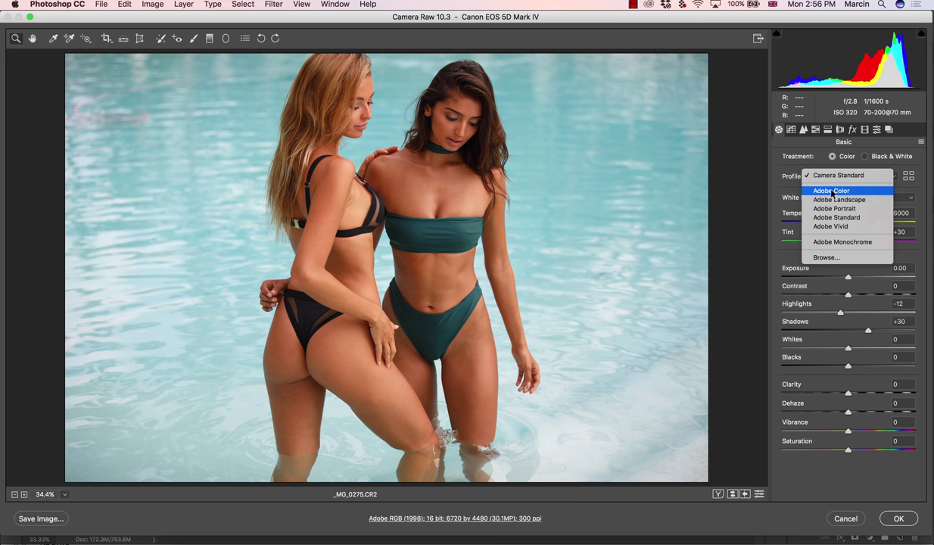
{"action": "left_click", "coordinate": [751, 180]}
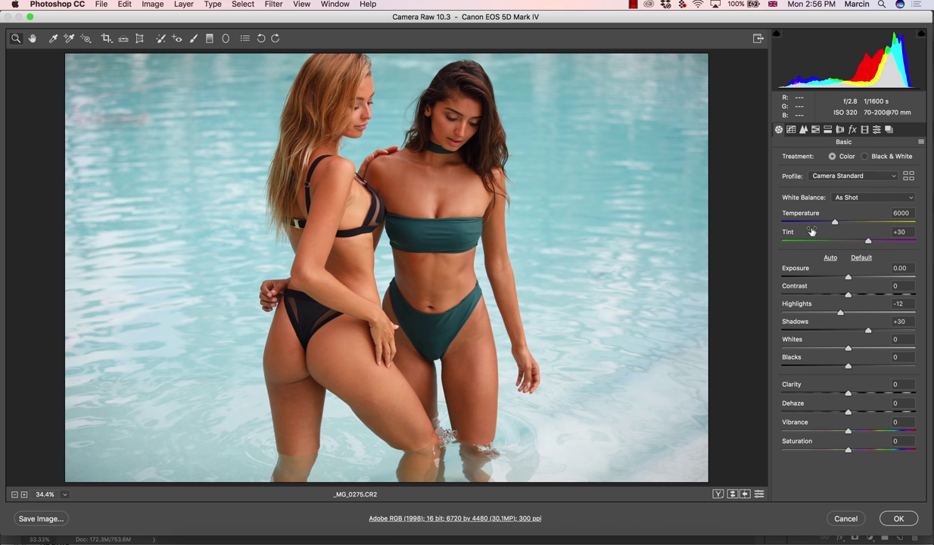
{"action": "left_click", "coordinate": [791, 130]}
{"action": "left_click", "coordinate": [816, 129]}
{"action": "left_click", "coordinate": [817, 132]}
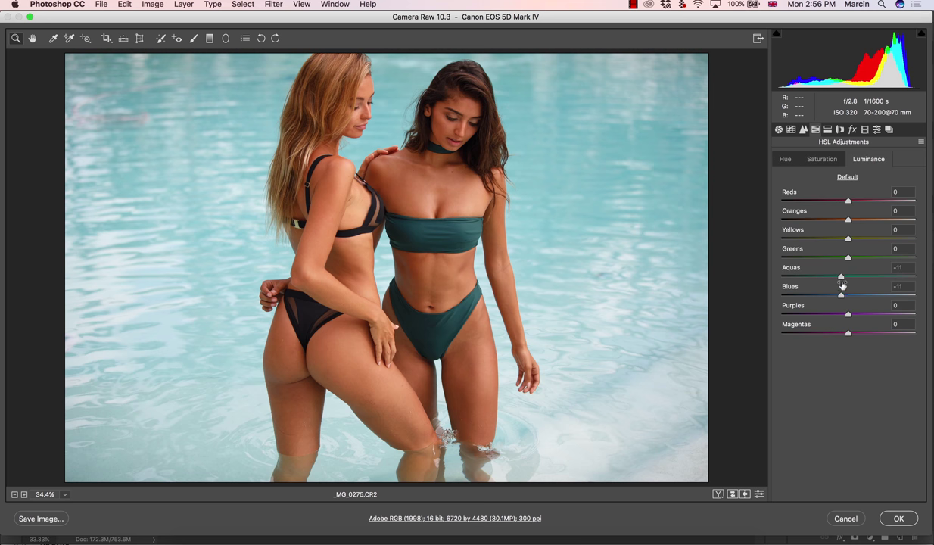
{"action": "left_click", "coordinate": [805, 159]}
{"action": "left_click", "coordinate": [785, 160]}
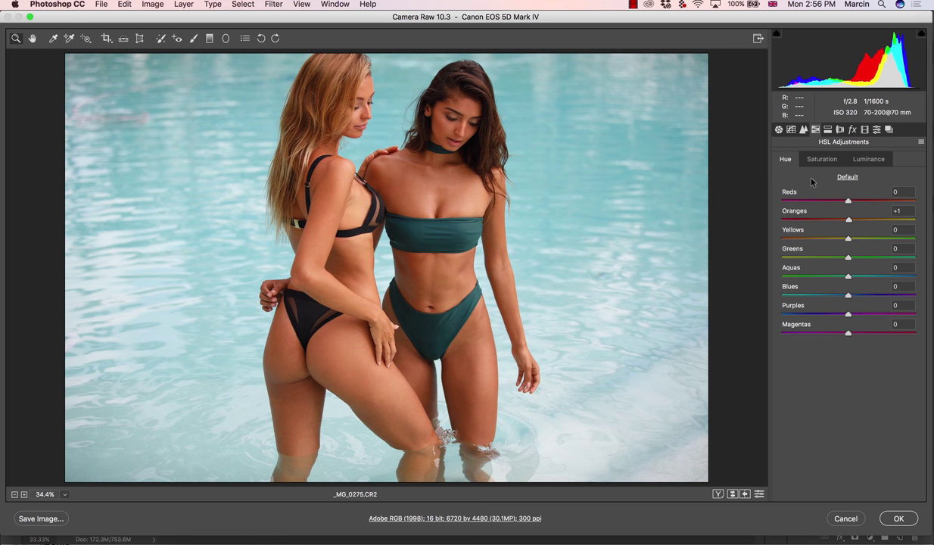
{"action": "left_click", "coordinate": [824, 159]}
{"action": "left_click", "coordinate": [856, 165]}
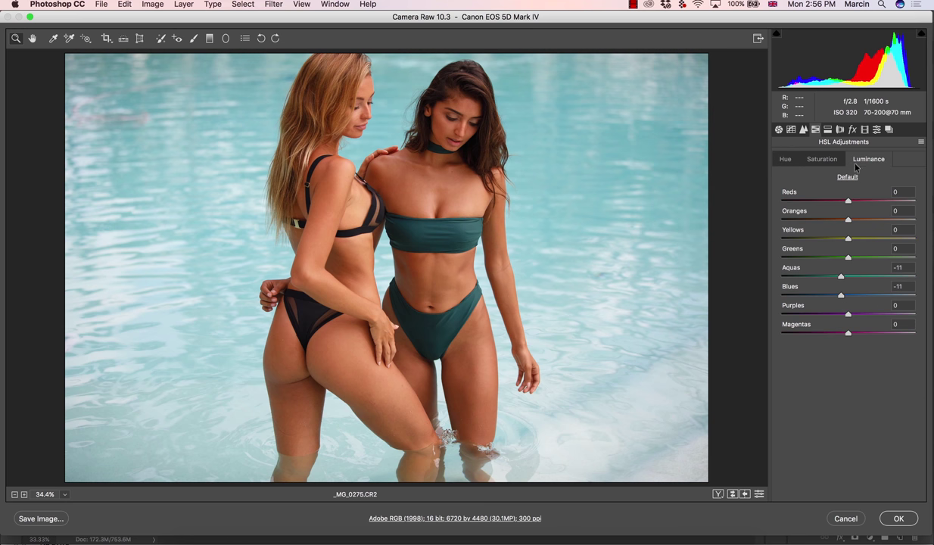
{"action": "left_click", "coordinate": [779, 130]}
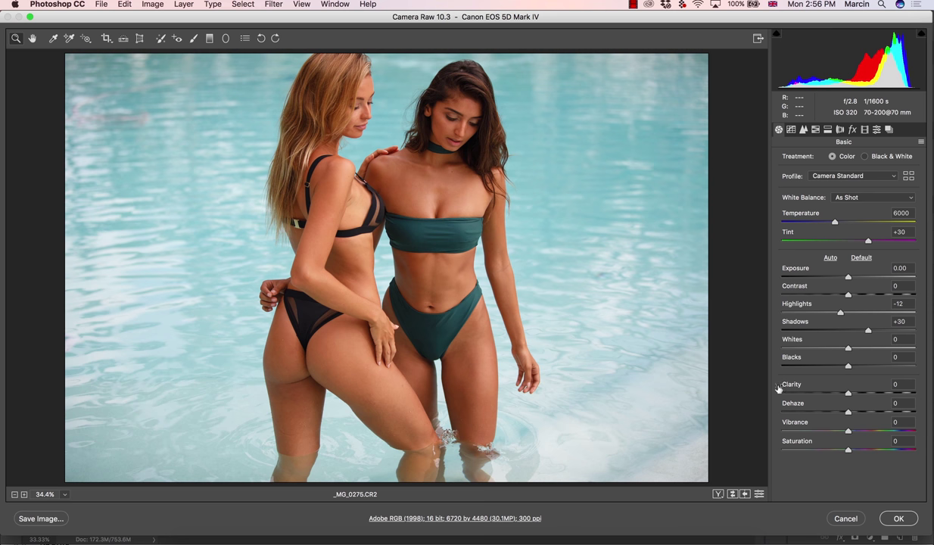
{"action": "left_click", "coordinate": [898, 518]}
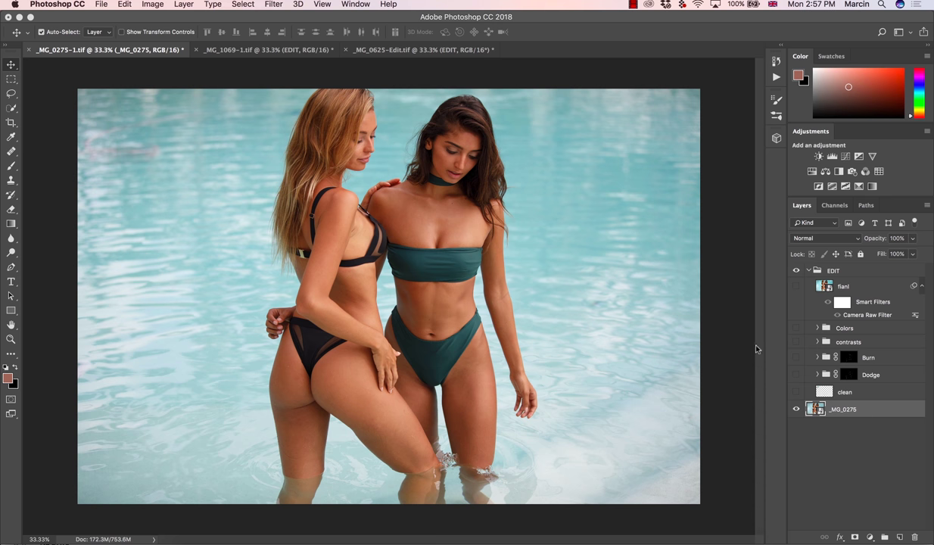
In _MG_0625-Edit.tif, hide everything in EDIT above CLEAN UP, plus the 16-Bit FS group and texture layer inside CLEAN UP
{"action": "left_click", "coordinate": [424, 50]}
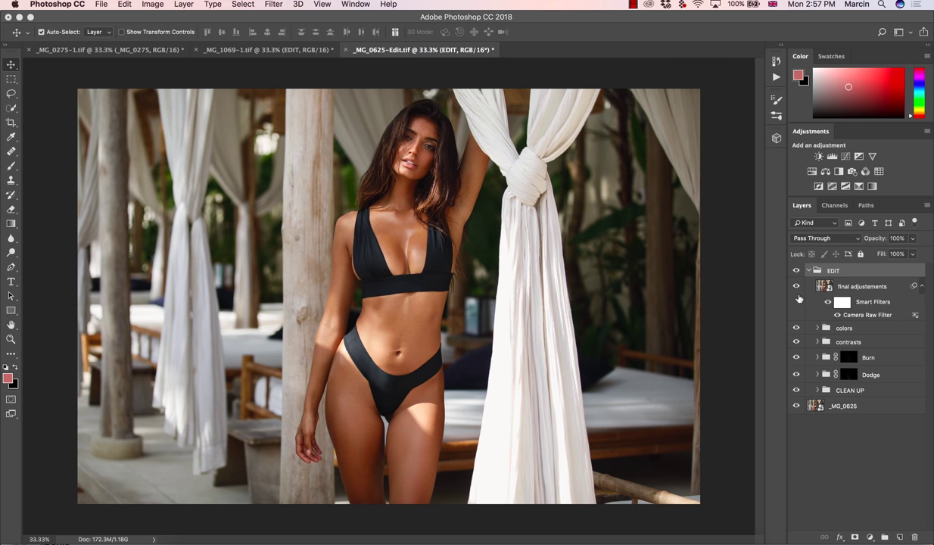
{"action": "mouse_move", "coordinate": [797, 296]}
{"action": "left_mouse_down"}
{"action": "mouse_move", "coordinate": [795, 362]}
{"action": "mouse_move", "coordinate": [807, 387]}
{"action": "left_mouse_up"}
{"action": "left_click", "coordinate": [817, 390]}
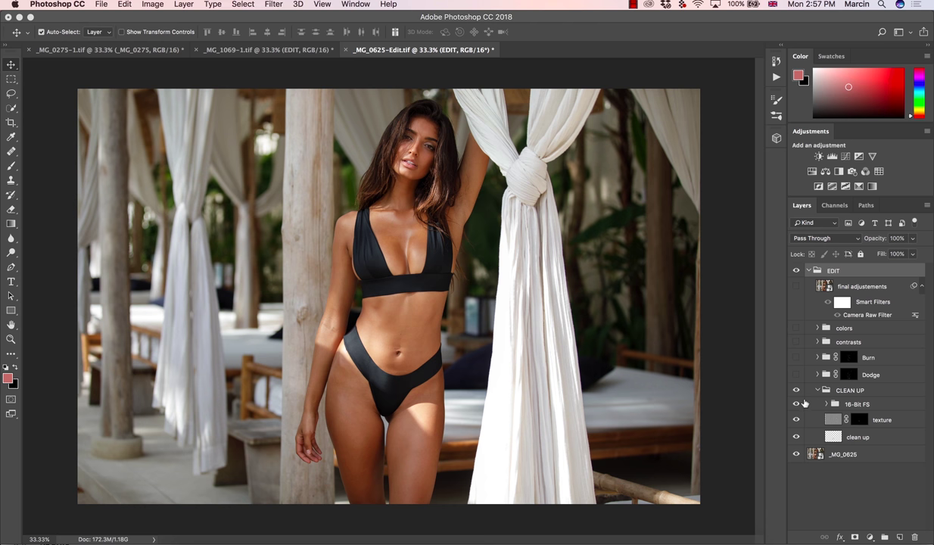
{"action": "left_click", "coordinate": [803, 404]}
{"action": "left_click", "coordinate": [802, 419]}
Compare the body and bikini bottom close up with the clean up layer hidden and shown
{"action": "key", "text": "z"}
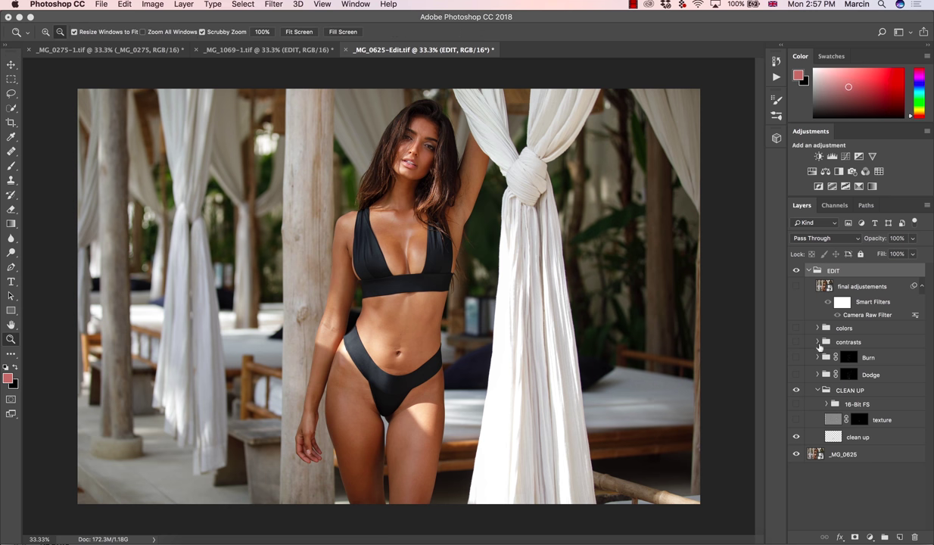
{"action": "left_click", "coordinate": [818, 390]}
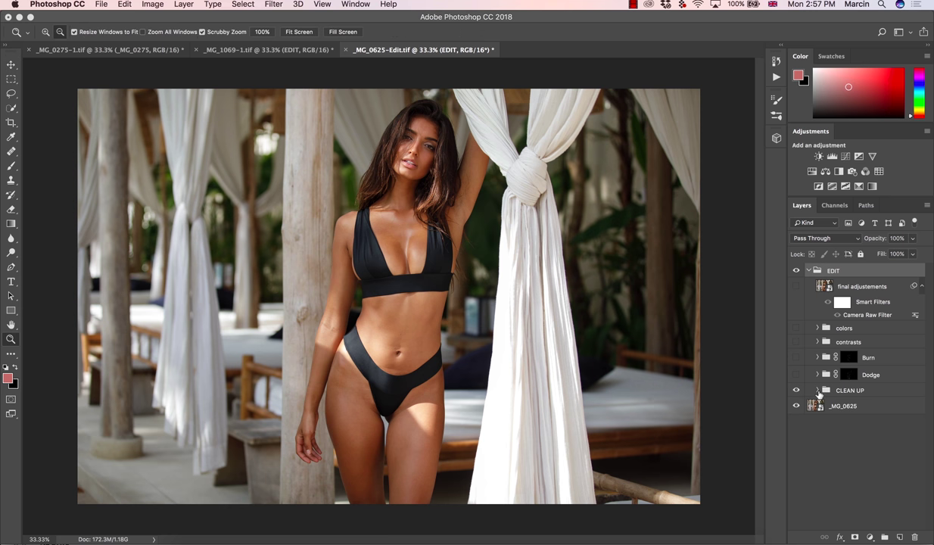
{"action": "left_click", "coordinate": [818, 390]}
{"action": "left_click", "coordinate": [827, 405]}
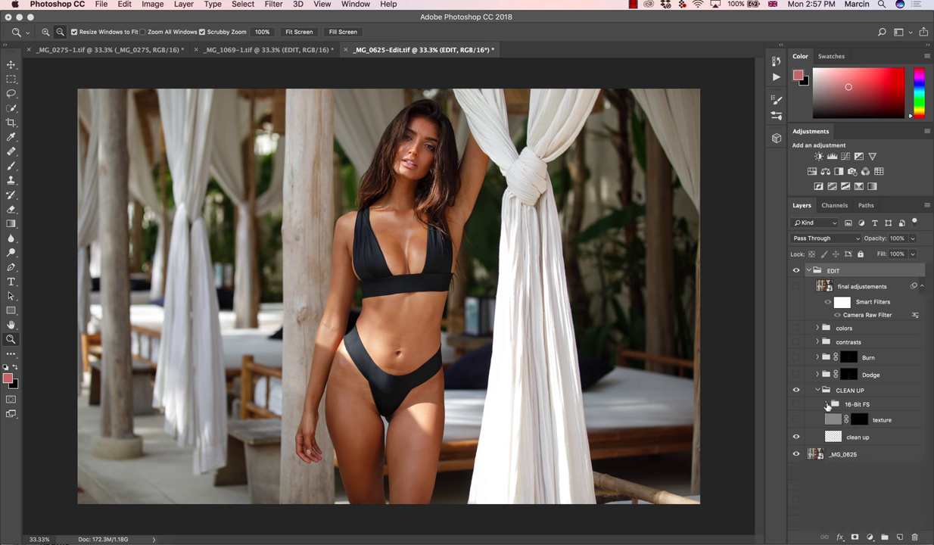
{"action": "left_click", "coordinate": [795, 437]}
{"action": "scroll", "coordinate": [424, 274], "scroll_direction": "up", "scroll_amount": 3}
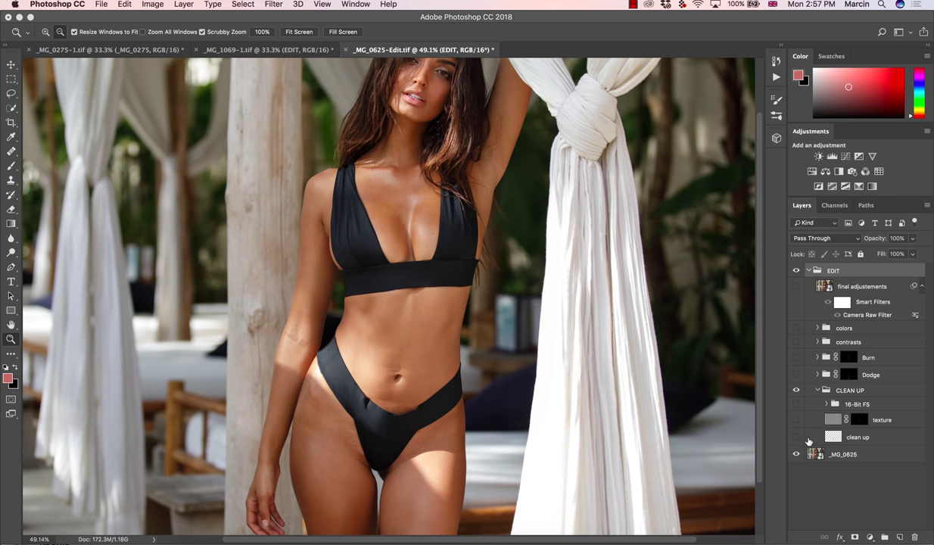
{"action": "left_click", "coordinate": [797, 438]}
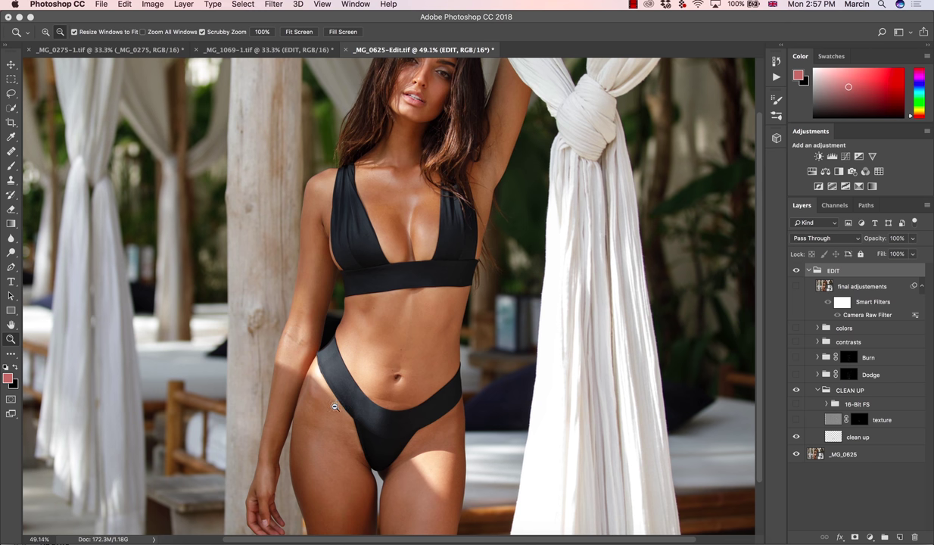
{"action": "scroll", "coordinate": [335, 406], "scroll_direction": "down", "scroll_amount": 2}
{"action": "left_click_drag", "start_coordinate": [335, 406], "coordinate": [638, 410]}
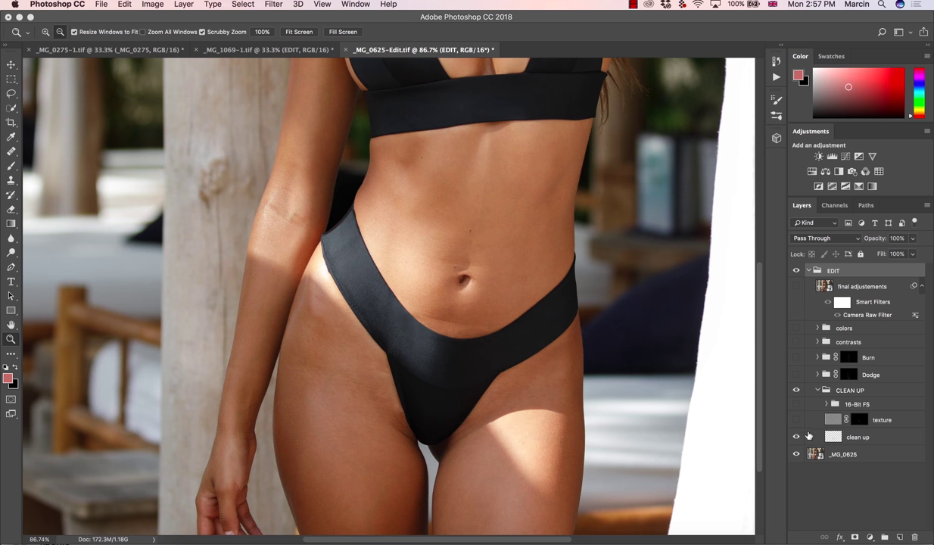
{"action": "left_click", "coordinate": [796, 435]}
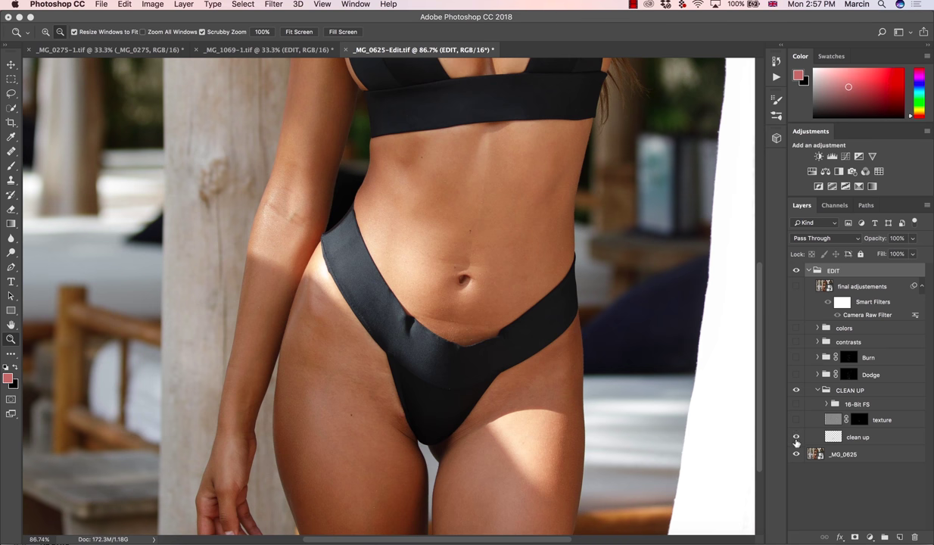
{"action": "left_click", "coordinate": [796, 437]}
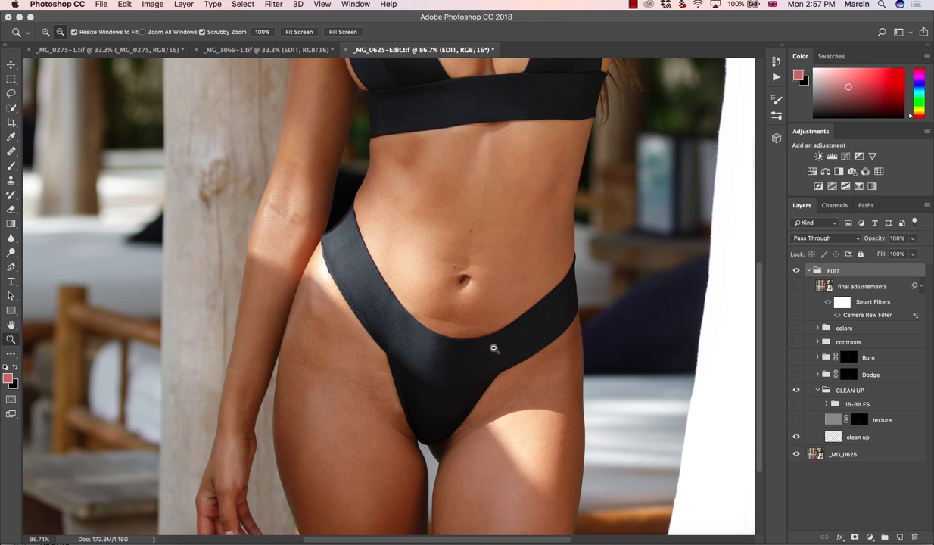
Show the texture layer in the CLEAN UP group and examine its effect on the bikini fabric up close
{"action": "left_click", "coordinate": [796, 420]}
{"action": "left_click", "coordinate": [795, 420]}
{"action": "left_click", "coordinate": [410, 332]}
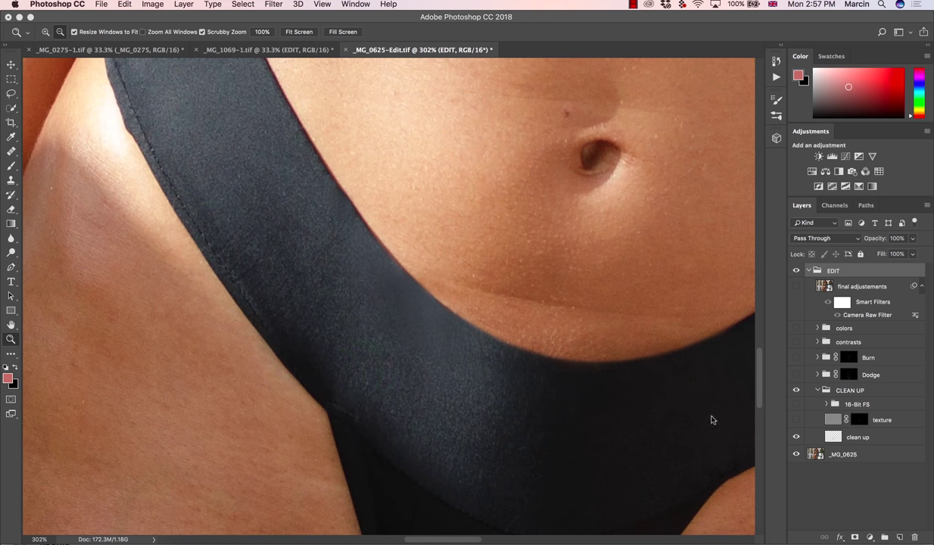
{"action": "left_click", "coordinate": [796, 421]}
{"action": "left_click_drag", "start_coordinate": [578, 382], "coordinate": [558, 393]}
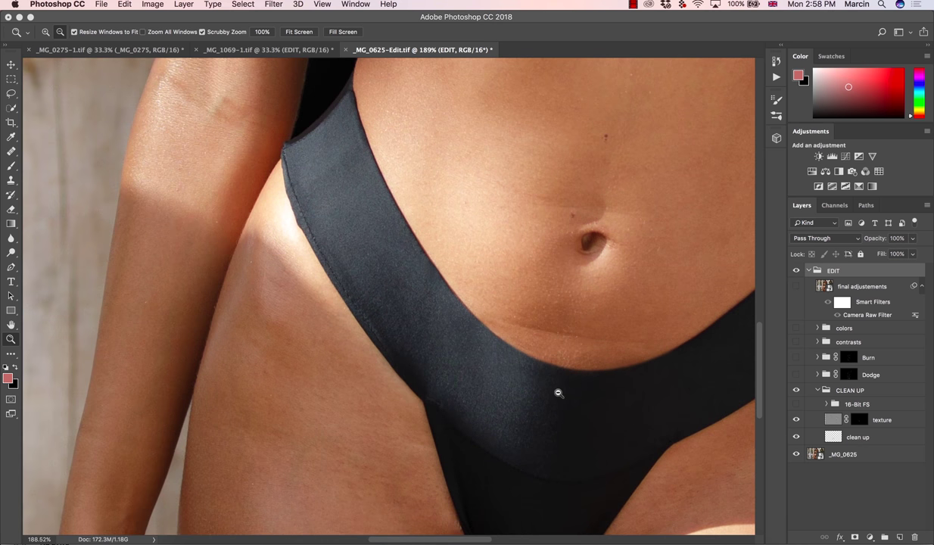
{"action": "left_click_drag", "start_coordinate": [558, 393], "coordinate": [594, 369]}
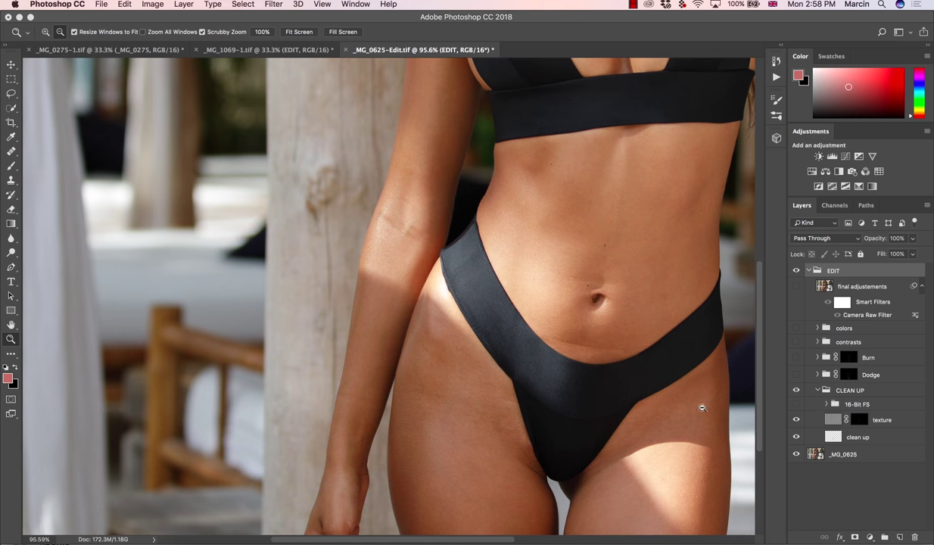
Show the 16-Bit FS group inside CLEAN UP and check its effect on the skin
{"action": "scroll", "coordinate": [606, 379], "scroll_direction": "right", "scroll_amount": 5}
{"action": "scroll", "coordinate": [606, 379], "scroll_direction": "down", "scroll_amount": 2}
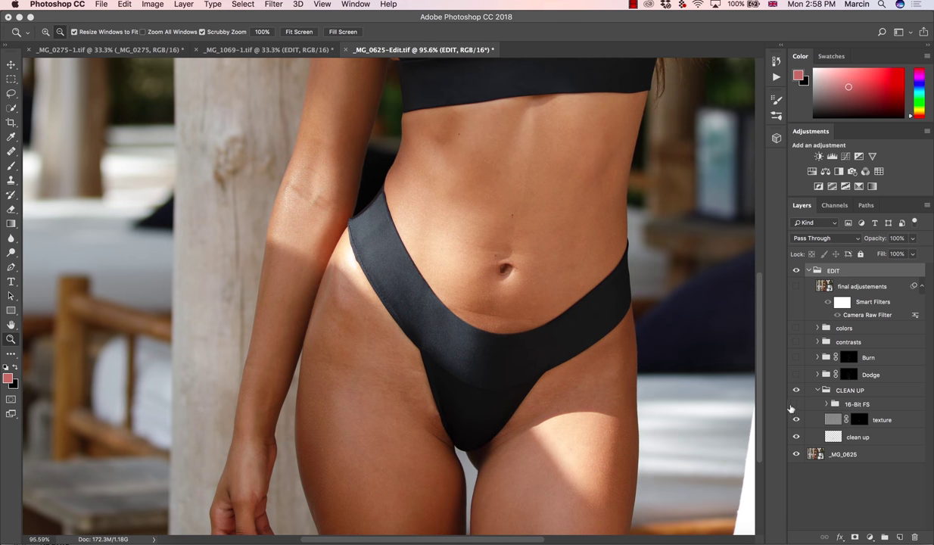
{"action": "left_click_drag", "start_coordinate": [545, 370], "coordinate": [617, 371]}
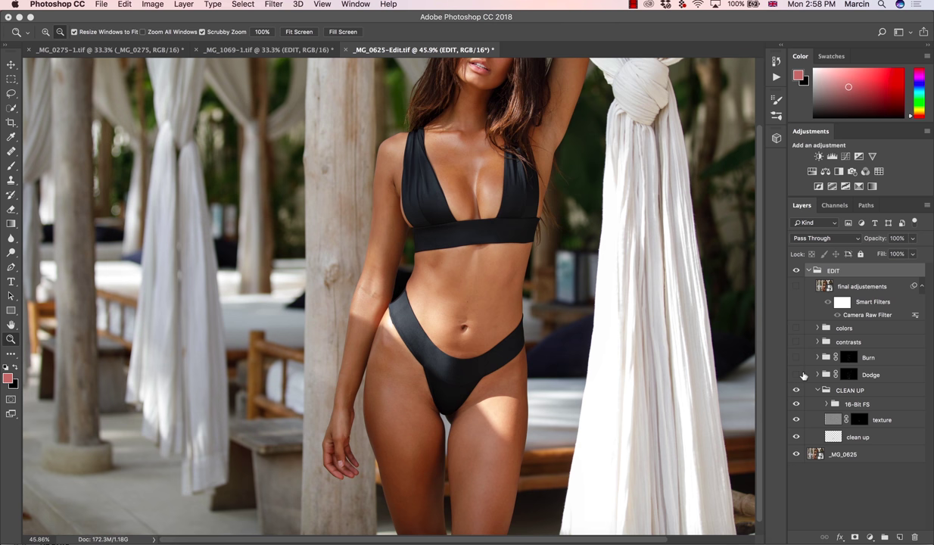
Show the Dodge and Burn groups and view their layer masks on the canvas, returning to the normal image view
{"action": "left_click_drag", "start_coordinate": [801, 375], "coordinate": [796, 358]}
{"action": "left_click", "coordinate": [849, 357], "text": "alt"}
{"action": "left_click", "coordinate": [849, 375], "text": "alt"}
{"action": "left_click", "coordinate": [849, 374], "text": "alt"}
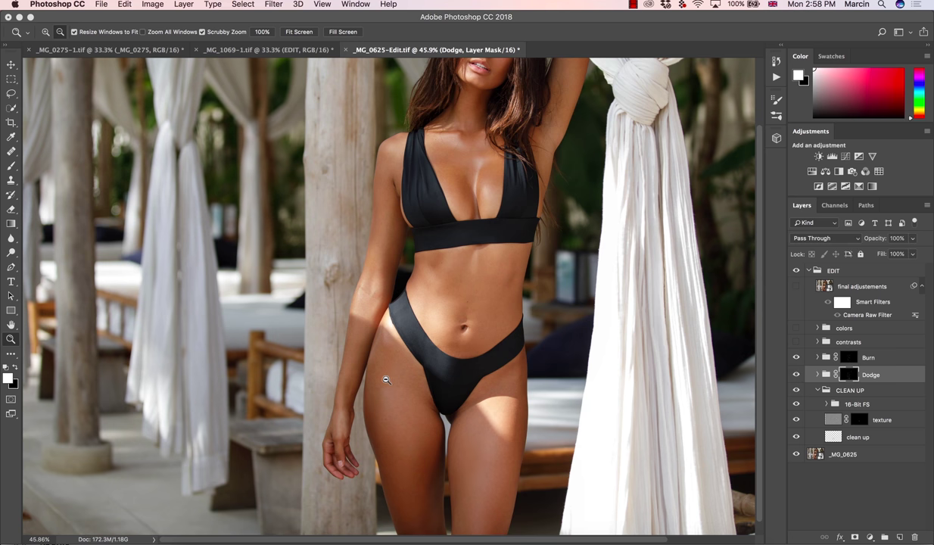
Compare the hip and thigh skin close up with the Dodge group hidden and shown
{"action": "left_click_drag", "start_coordinate": [387, 380], "coordinate": [483, 395]}
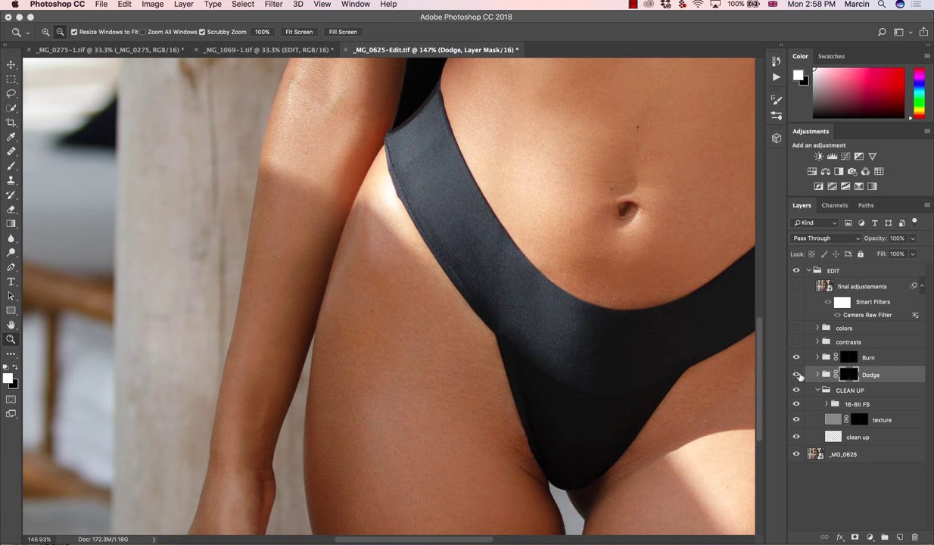
{"action": "left_click", "coordinate": [797, 375]}
{"action": "left_click", "coordinate": [797, 375]}
{"action": "left_click", "coordinate": [797, 375]}
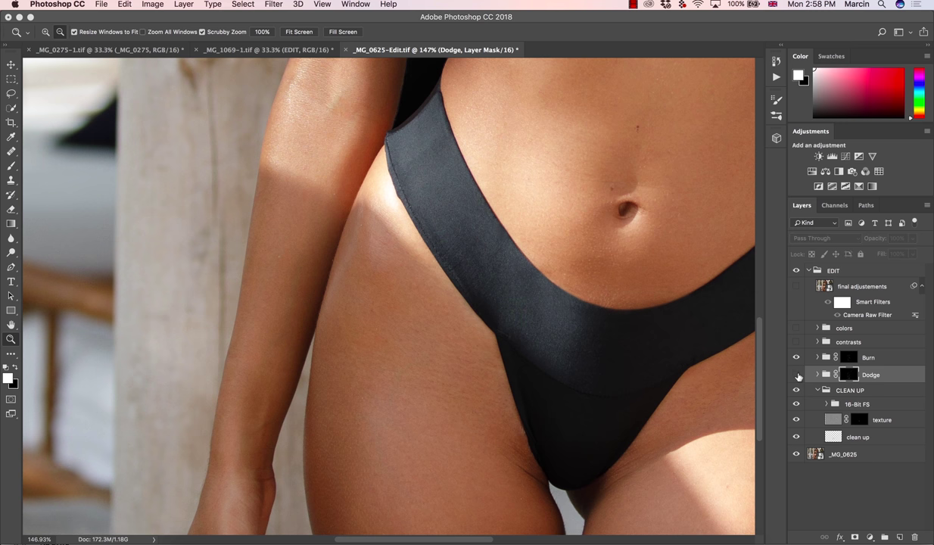
{"action": "left_click", "coordinate": [797, 375]}
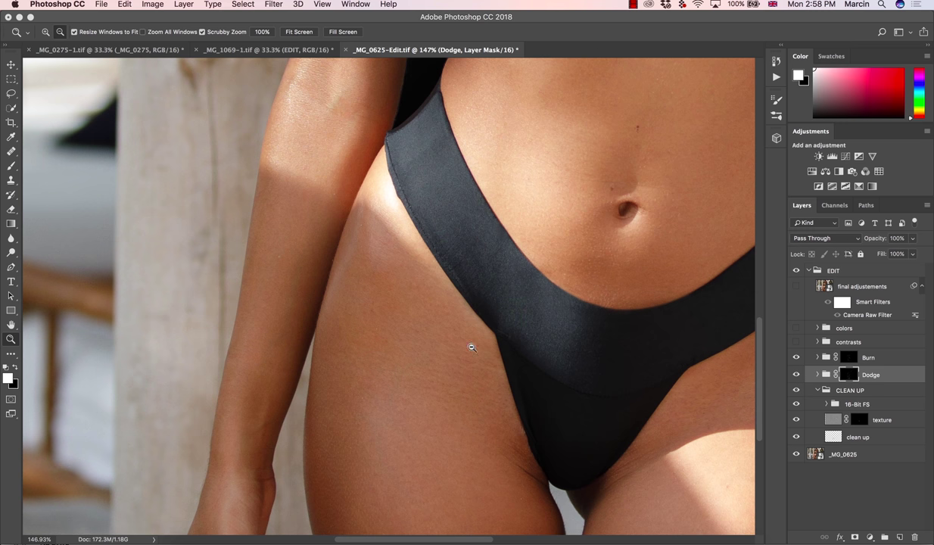
{"action": "left_click_drag", "start_coordinate": [472, 347], "coordinate": [425, 366]}
{"action": "mouse_move", "coordinate": [499, 387]}
{"action": "left_mouse_down"}
{"action": "mouse_move", "coordinate": [477, 385]}
{"action": "mouse_move", "coordinate": [489, 396]}
{"action": "left_mouse_up"}
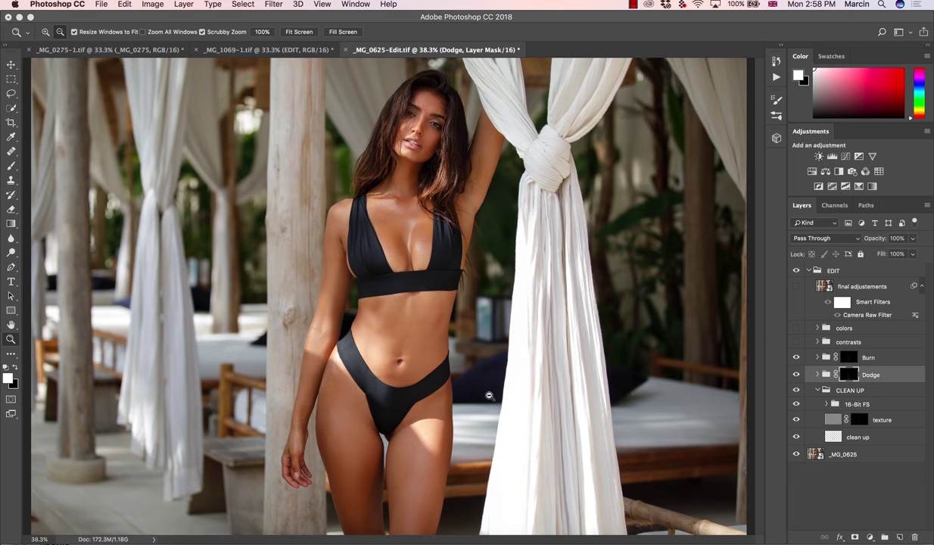
Switch to _MG_0275-1.tif and show the clean layer and the Dodge and Burn groups
{"action": "left_click", "coordinate": [123, 50]}
{"action": "left_click_drag", "start_coordinate": [447, 248], "coordinate": [493, 270]}
{"action": "left_click", "coordinate": [797, 392]}
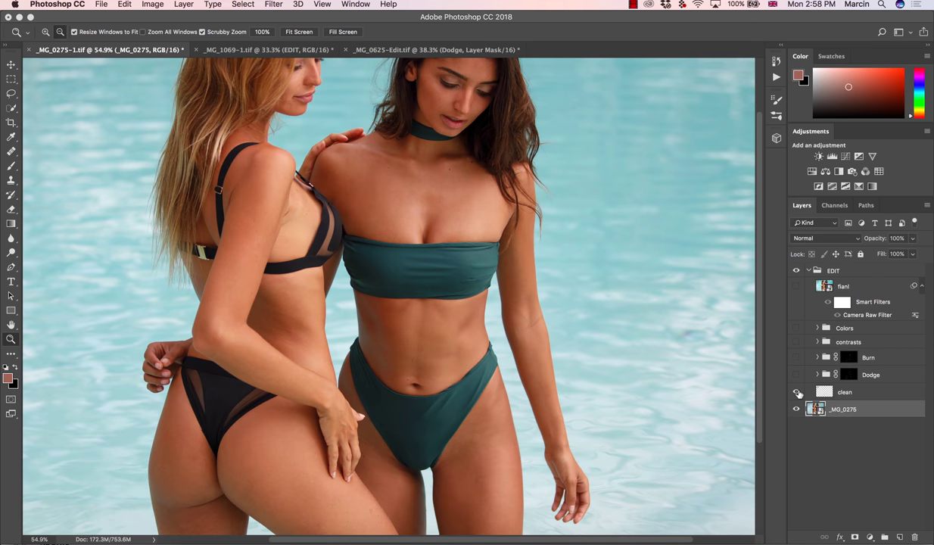
{"action": "left_click", "coordinate": [797, 375]}
{"action": "left_click", "coordinate": [797, 357]}
View the Dodge and Burn layer masks on the canvas, return to the image and examine both models' skin up close
{"action": "left_click", "coordinate": [849, 374], "text": "alt"}
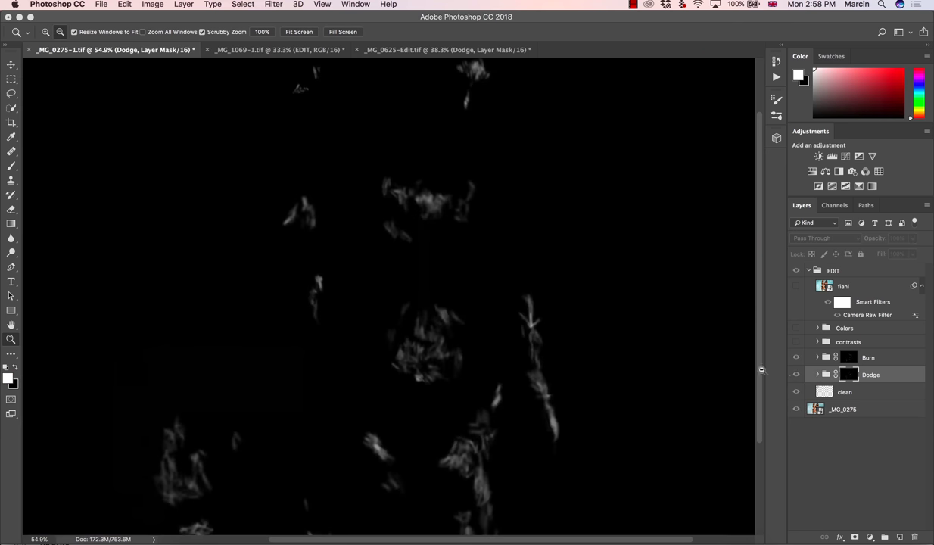
{"action": "left_click_drag", "start_coordinate": [561, 401], "coordinate": [539, 406]}
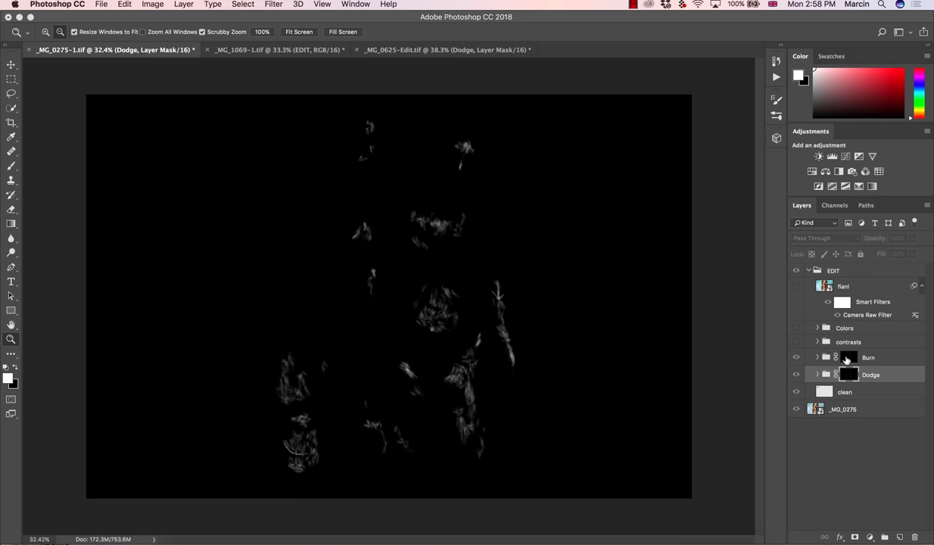
{"action": "left_click", "coordinate": [848, 360], "text": "alt"}
{"action": "left_click", "coordinate": [848, 360], "text": "alt"}
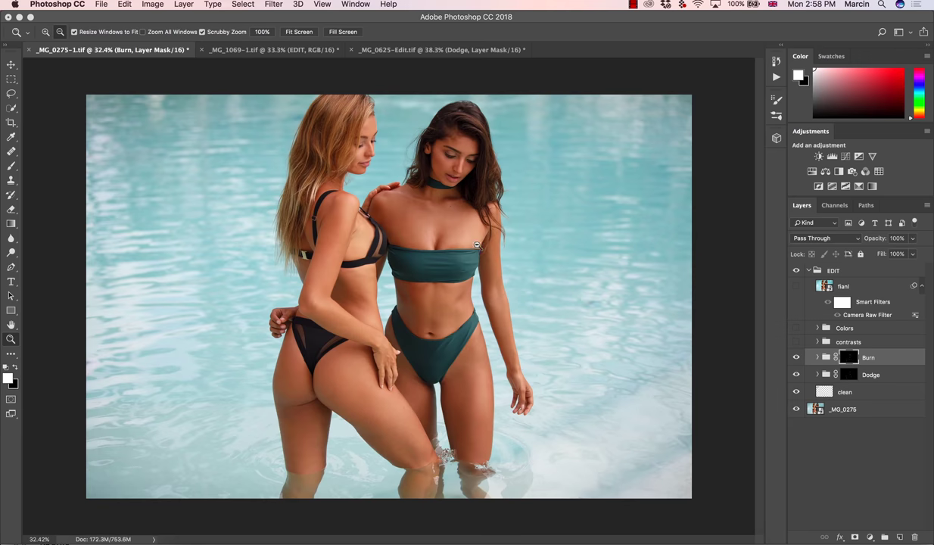
{"action": "left_click", "coordinate": [462, 241]}
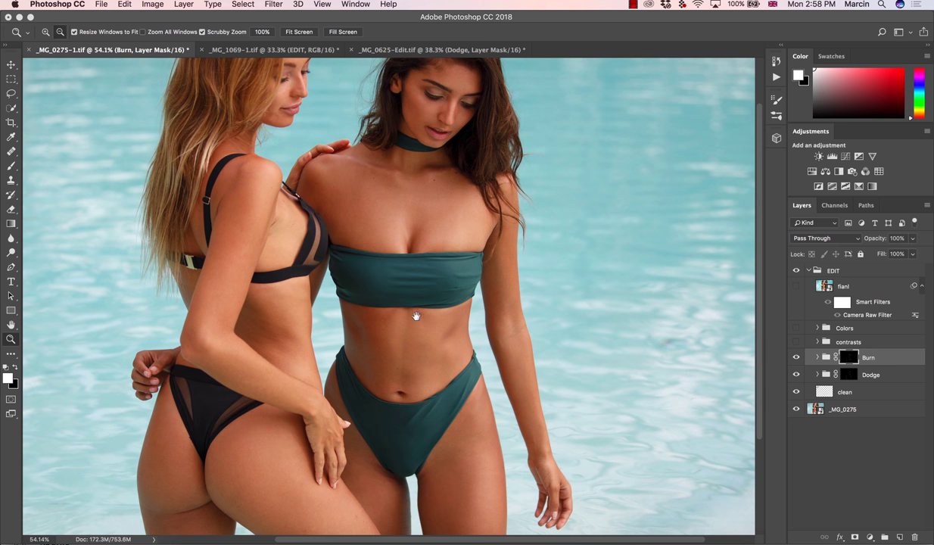
{"action": "left_click_drag", "start_coordinate": [344, 249], "coordinate": [399, 305]}
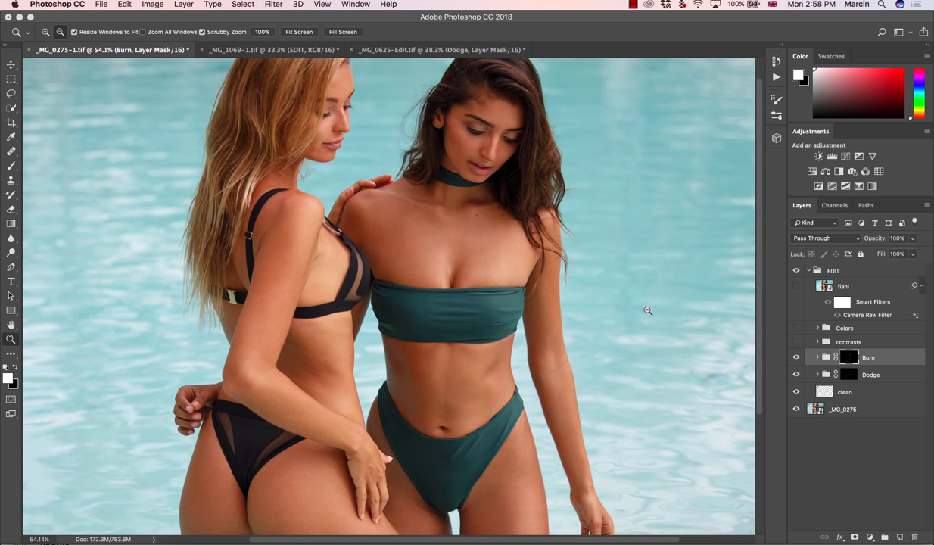
{"action": "scroll", "coordinate": [489, 353], "scroll_direction": "down", "scroll_amount": 3}
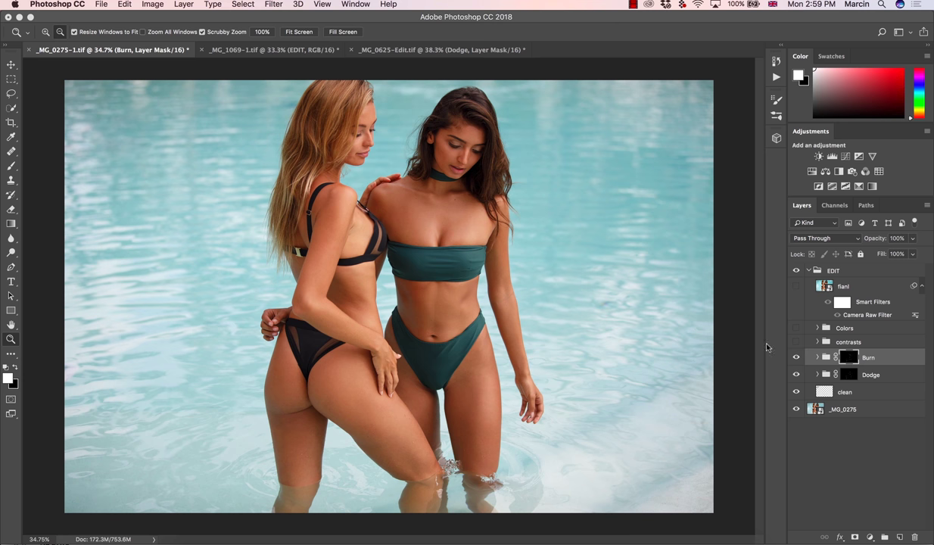
Expand and show the contrasts group, viewing the masks of its h, water and bikini layers before returning to the image
{"action": "left_click", "coordinate": [817, 342]}
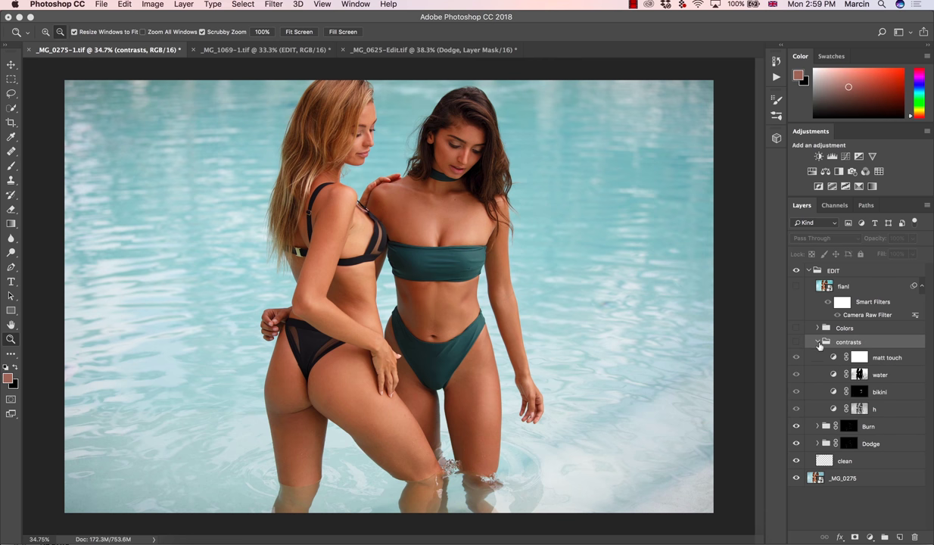
{"action": "left_click", "coordinate": [796, 342]}
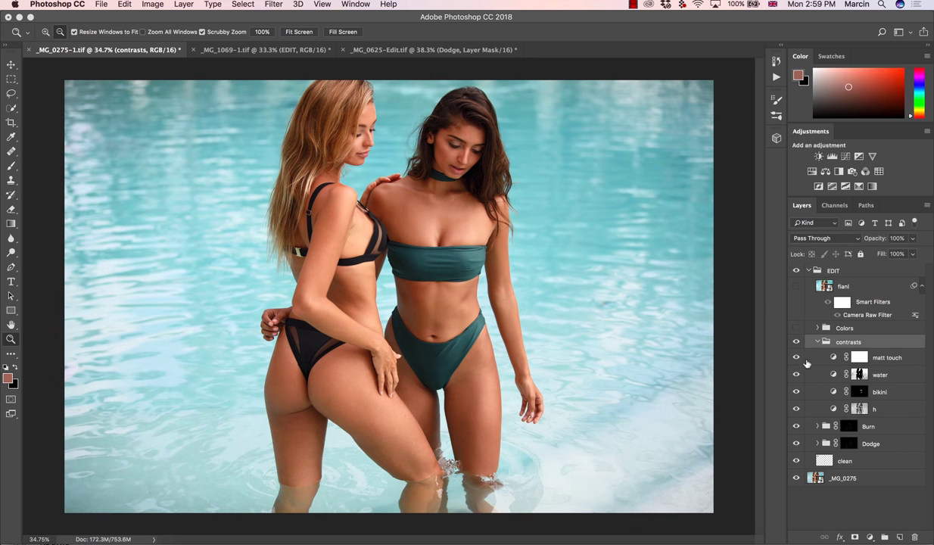
{"action": "left_click", "coordinate": [860, 409], "text": "alt"}
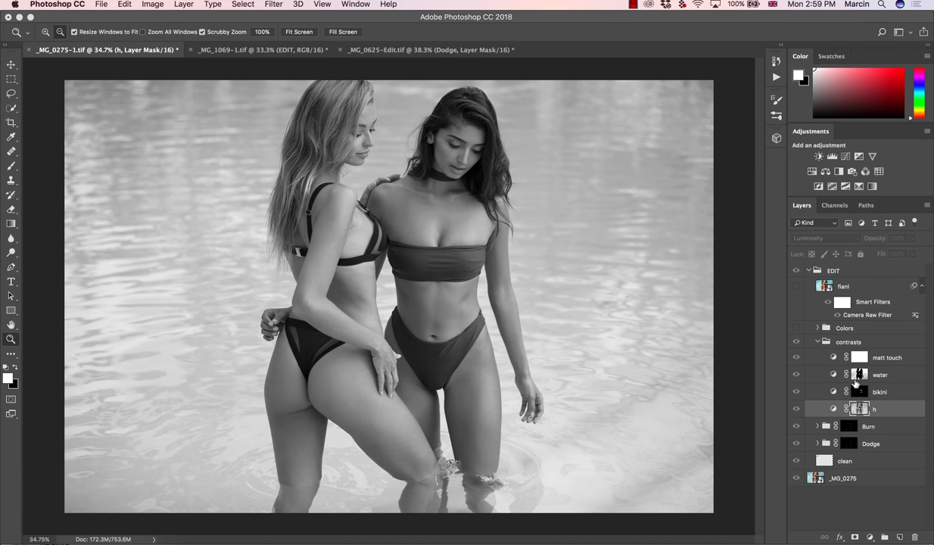
{"action": "left_click", "coordinate": [859, 375], "text": "alt"}
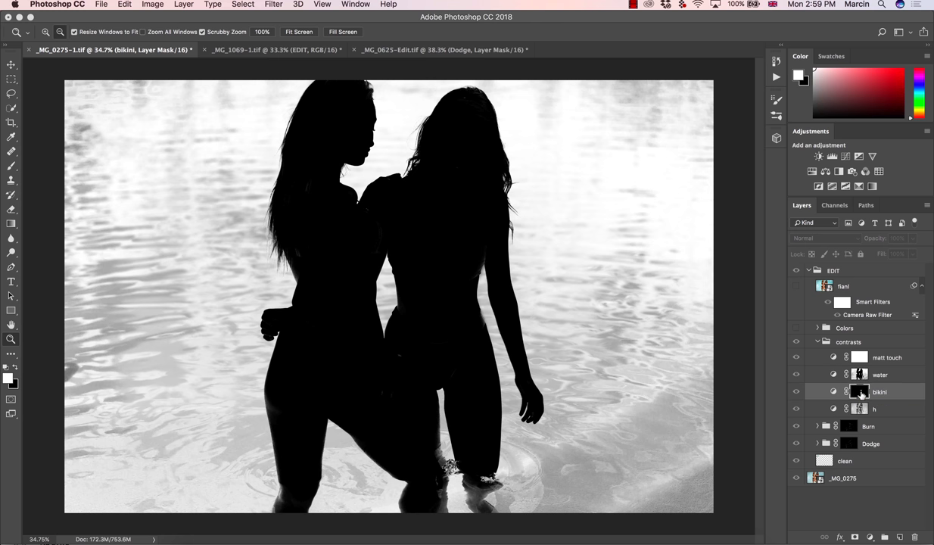
{"action": "left_click", "coordinate": [860, 391], "text": "alt"}
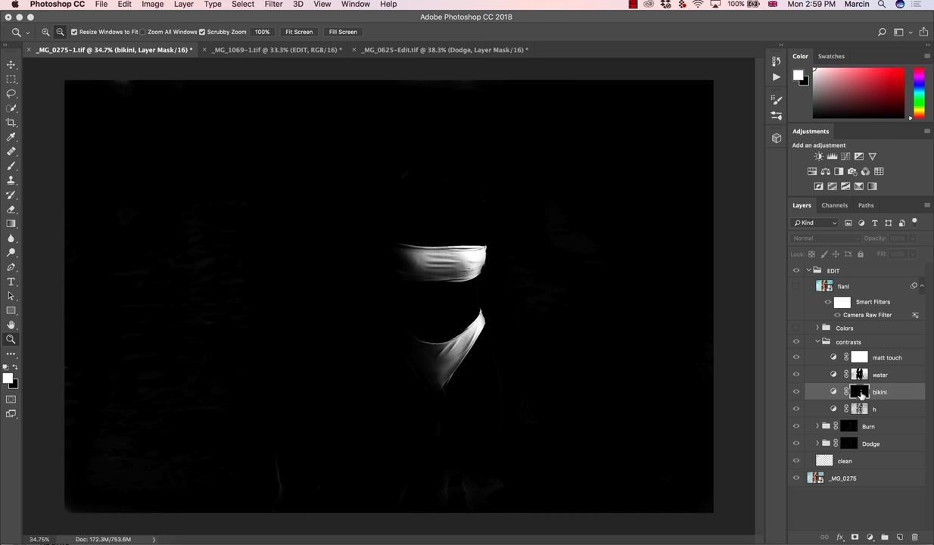
{"action": "left_click", "coordinate": [861, 391], "text": "alt"}
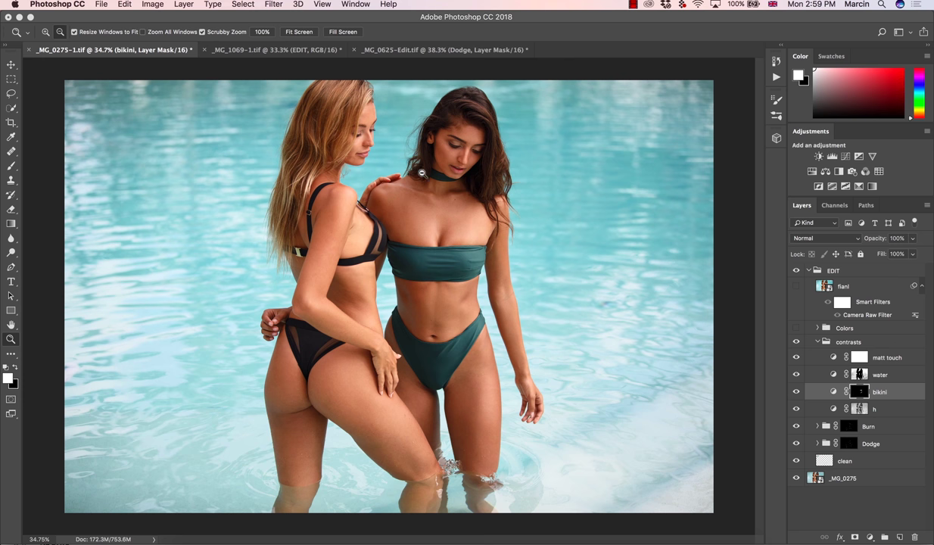
In _MG_0625-Edit.tif, show and expand the contrasts group and select its c layer
{"action": "left_click", "coordinate": [429, 50]}
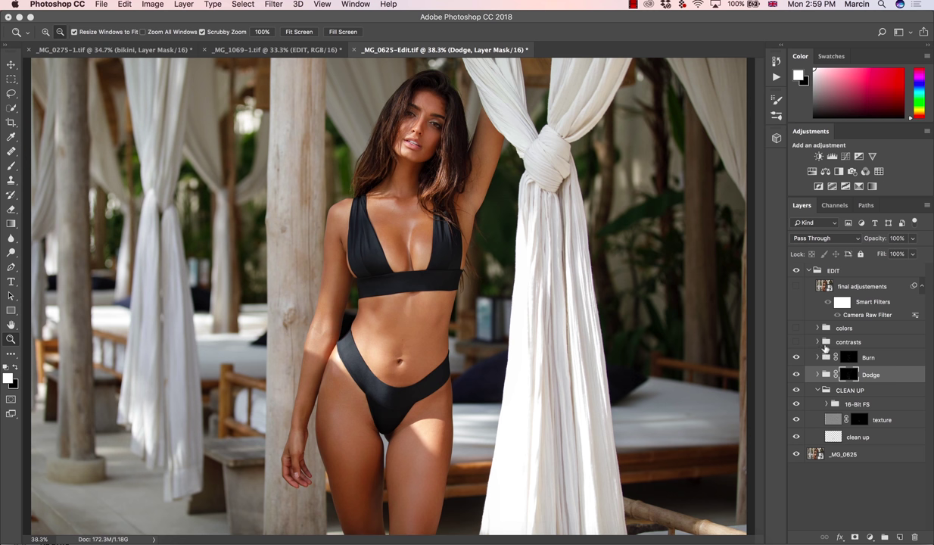
{"action": "left_click", "coordinate": [796, 341]}
{"action": "left_click", "coordinate": [818, 342]}
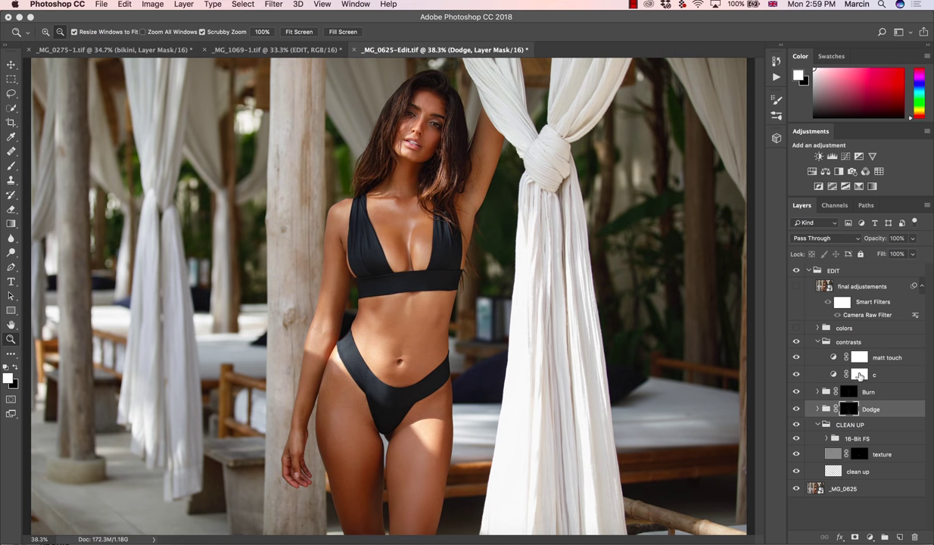
{"action": "left_click", "coordinate": [833, 371]}
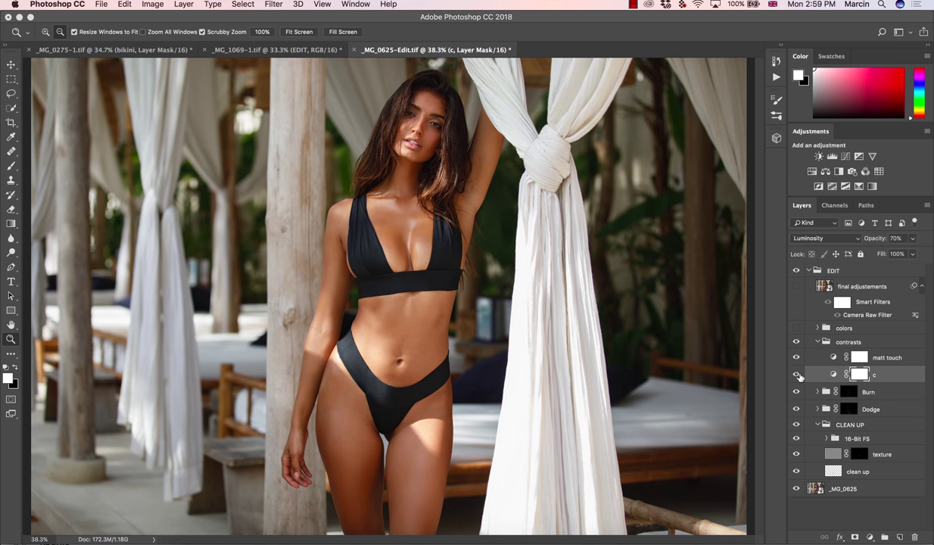
In _MG_0275-1.tif, show the Colors group, collapse contrasts, and expand Colors and its Water subgroup
{"action": "left_click", "coordinate": [114, 49]}
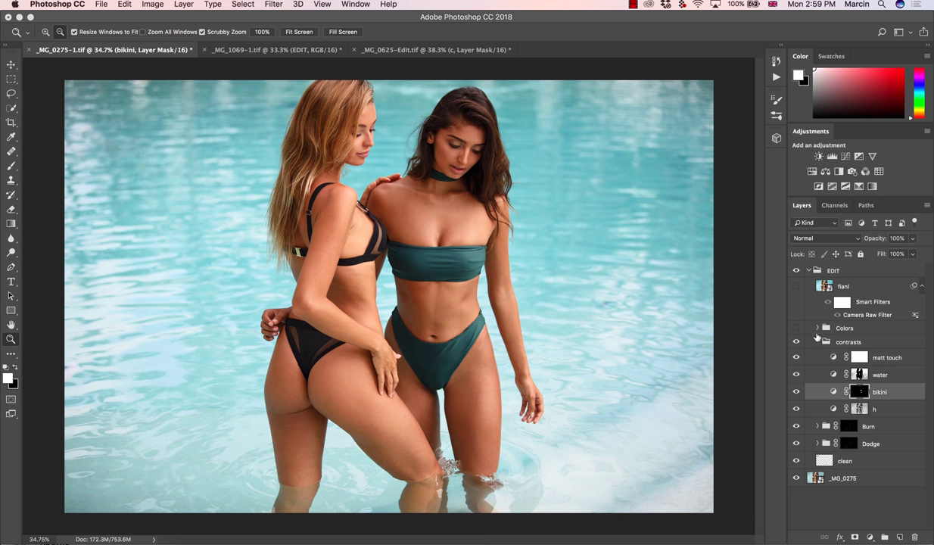
{"action": "left_click", "coordinate": [796, 328]}
{"action": "left_click", "coordinate": [833, 328]}
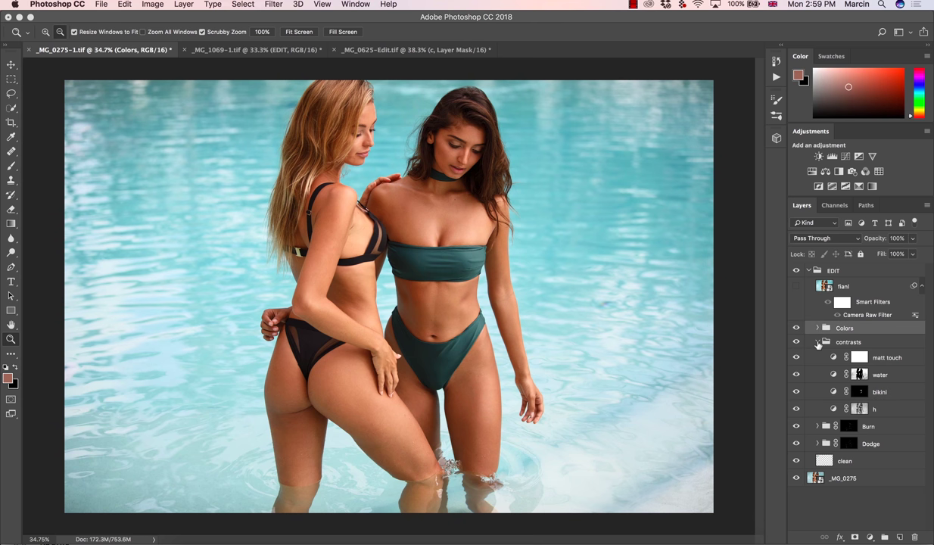
{"action": "left_click", "coordinate": [819, 341]}
{"action": "left_click", "coordinate": [818, 328]}
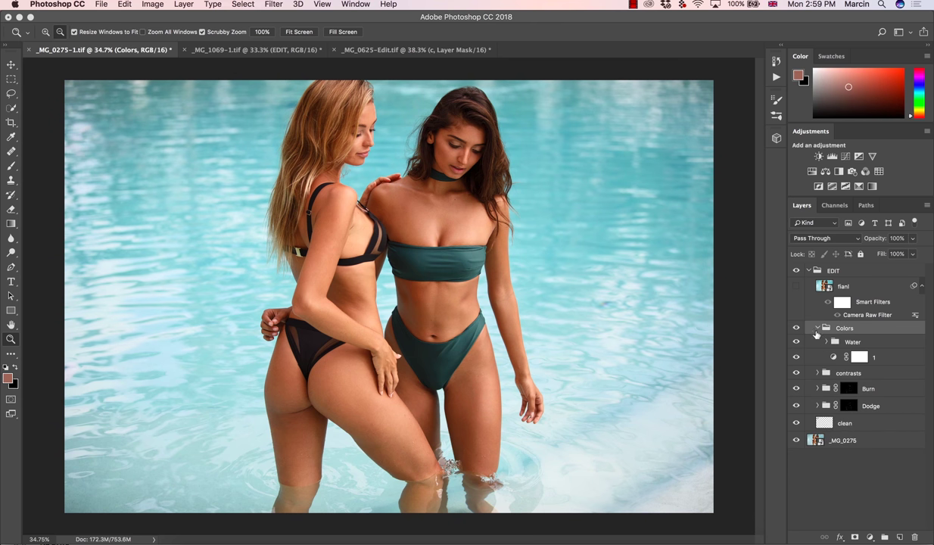
{"action": "left_click", "coordinate": [827, 342]}
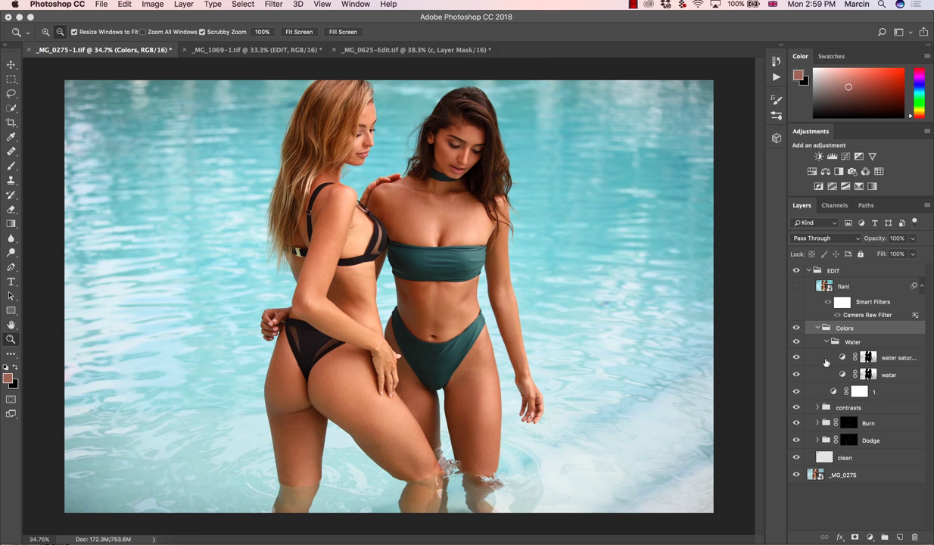
Select layer 1 in the Colors group and look over the available adjustment layer types without adding one
{"action": "left_click", "coordinate": [836, 392]}
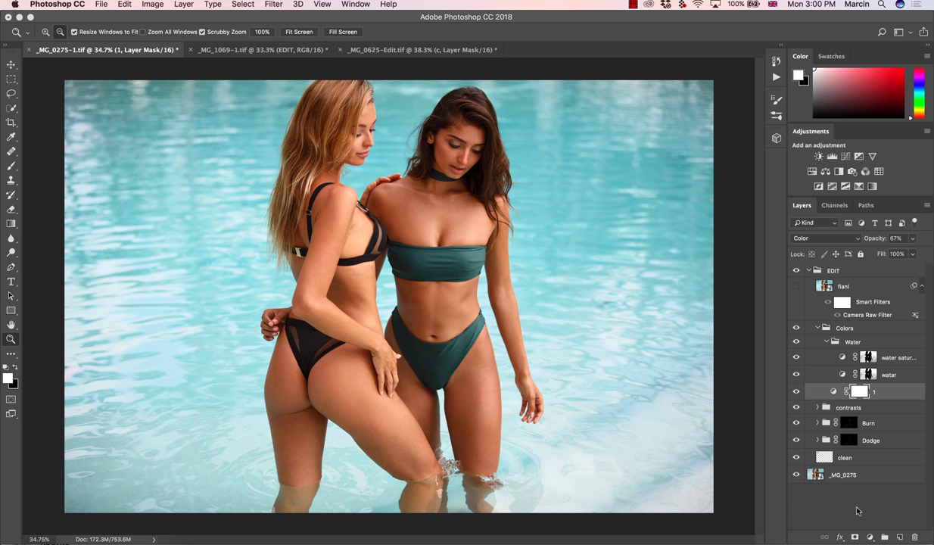
{"action": "left_click", "coordinate": [870, 537]}
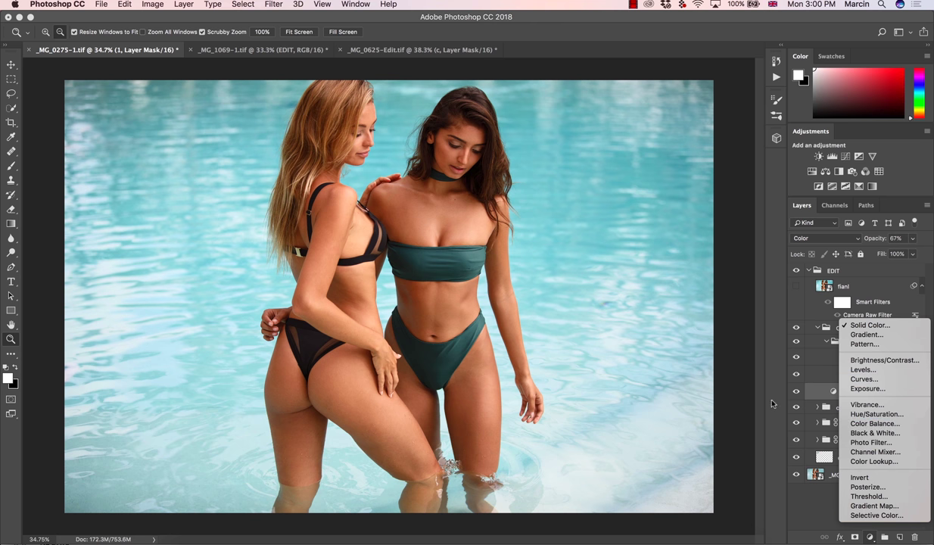
{"action": "left_click", "coordinate": [747, 395]}
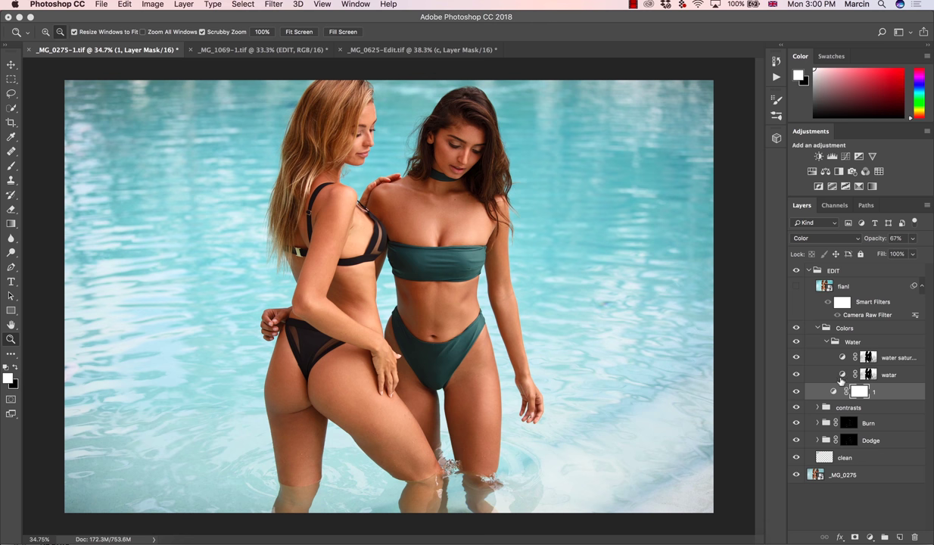
View the masks of the watar, water saturation and 1 layers, return to the image and collapse the Water and Colors groups
{"action": "left_click", "coordinate": [867, 375]}
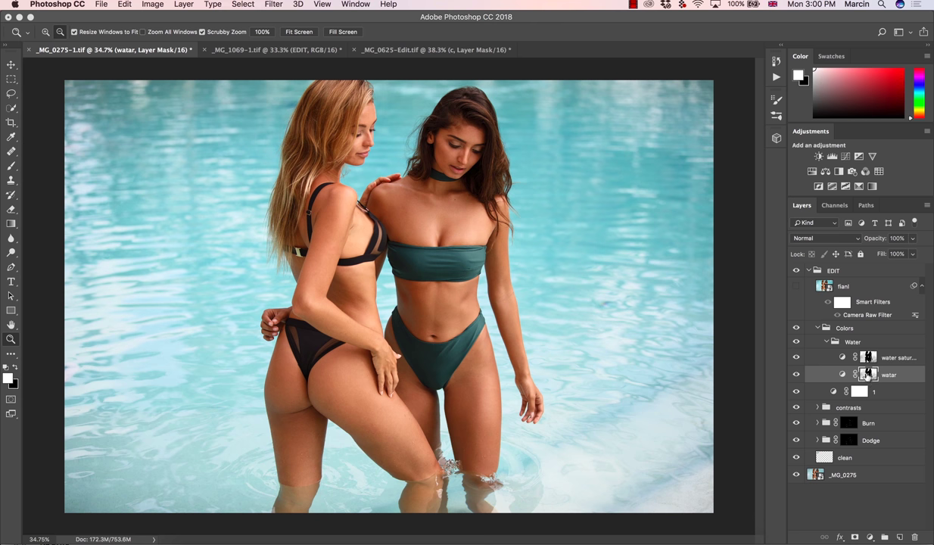
{"action": "left_click", "coordinate": [868, 375], "text": "alt"}
{"action": "left_click", "coordinate": [868, 357], "text": "alt"}
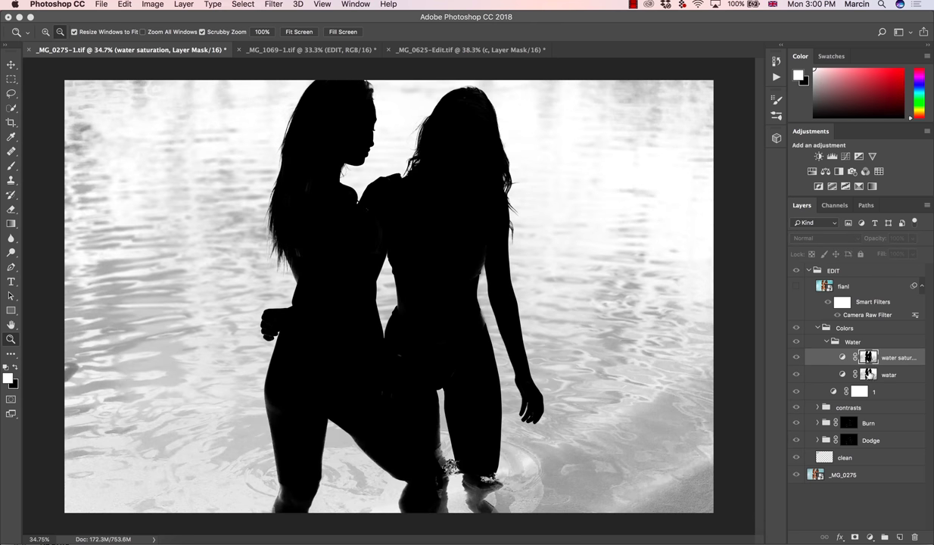
{"action": "left_click", "coordinate": [860, 392], "text": "alt"}
{"action": "left_click", "coordinate": [861, 392]}
{"action": "key", "text": "alt"}
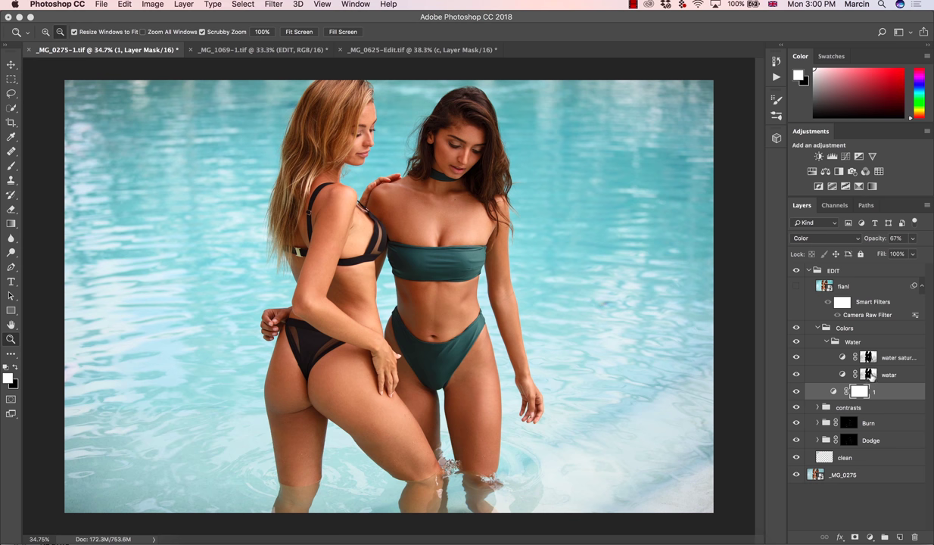
{"action": "left_click", "coordinate": [869, 375]}
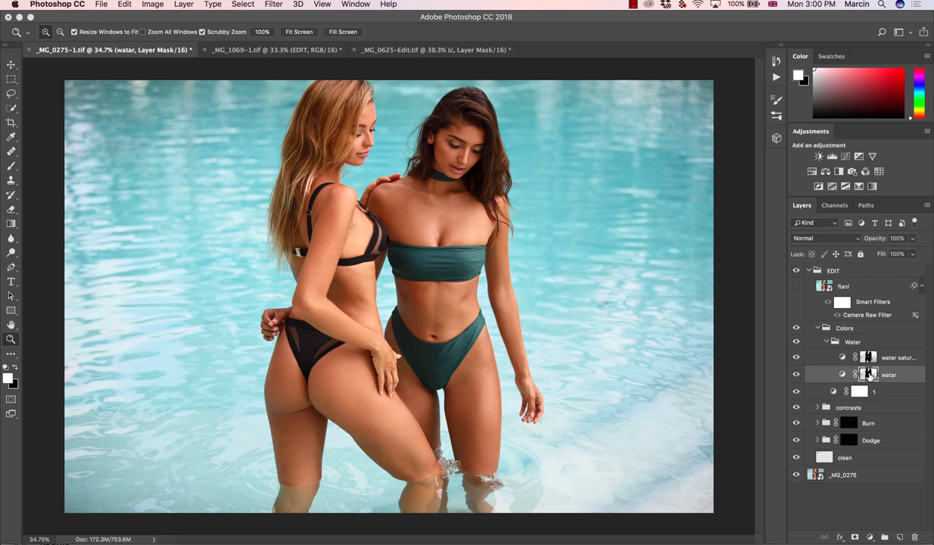
{"action": "left_click", "coordinate": [868, 373], "text": "alt"}
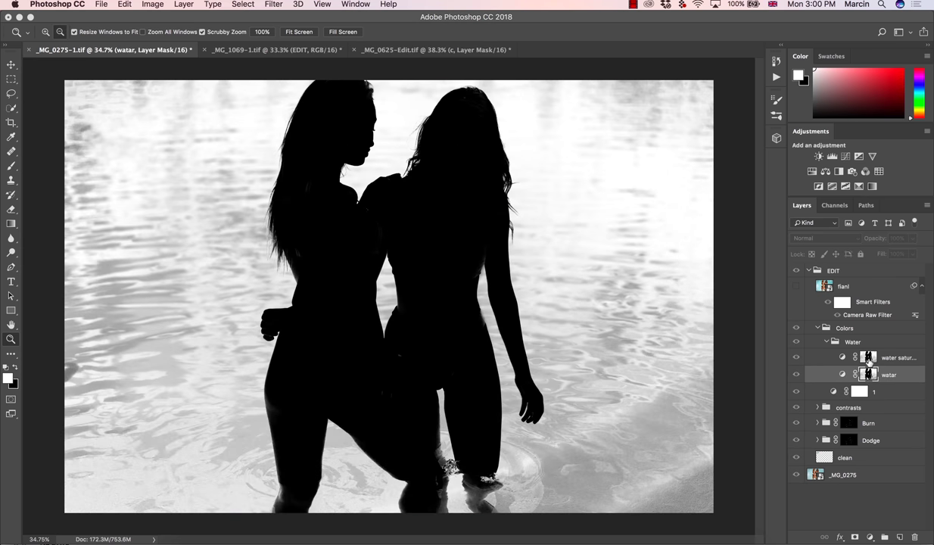
{"action": "left_click", "coordinate": [869, 359], "text": "alt"}
{"action": "left_click", "coordinate": [869, 358], "text": "alt"}
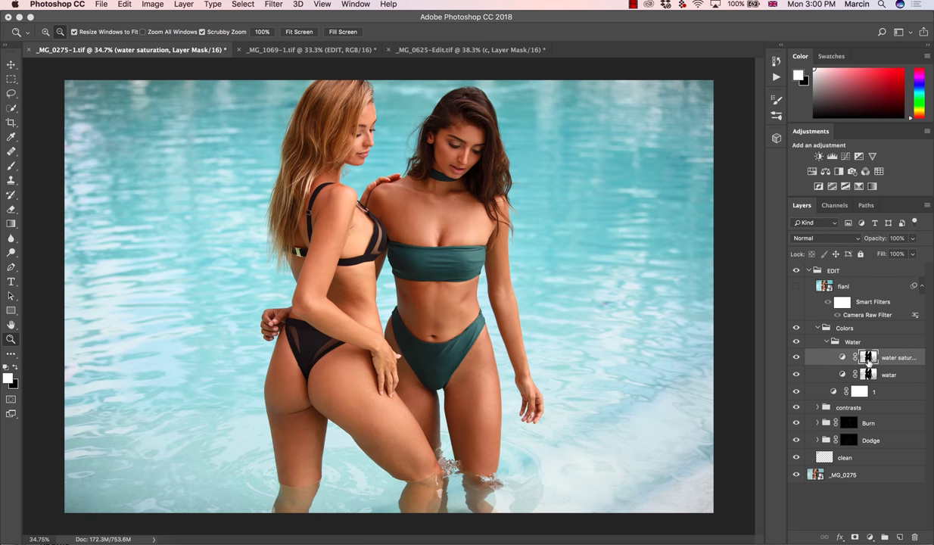
{"action": "left_click", "coordinate": [830, 342]}
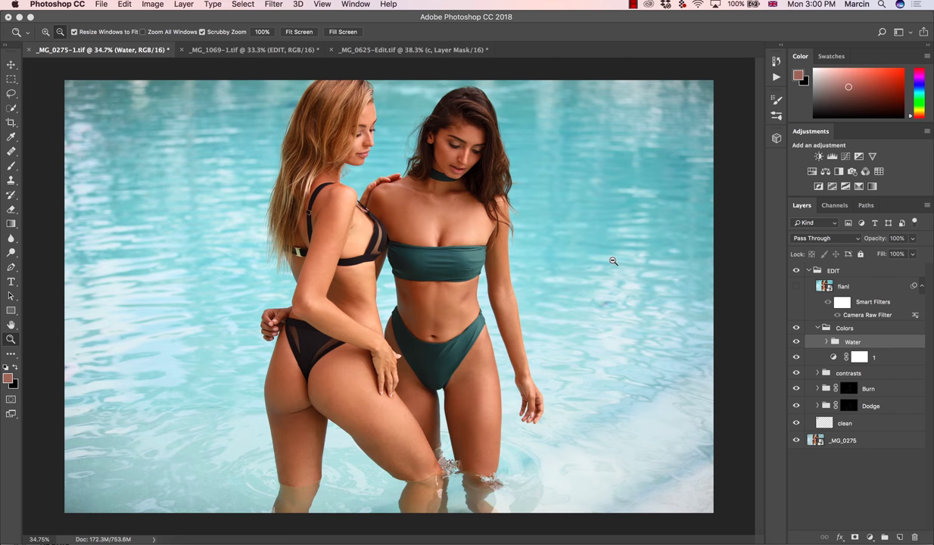
{"action": "left_click", "coordinate": [818, 327]}
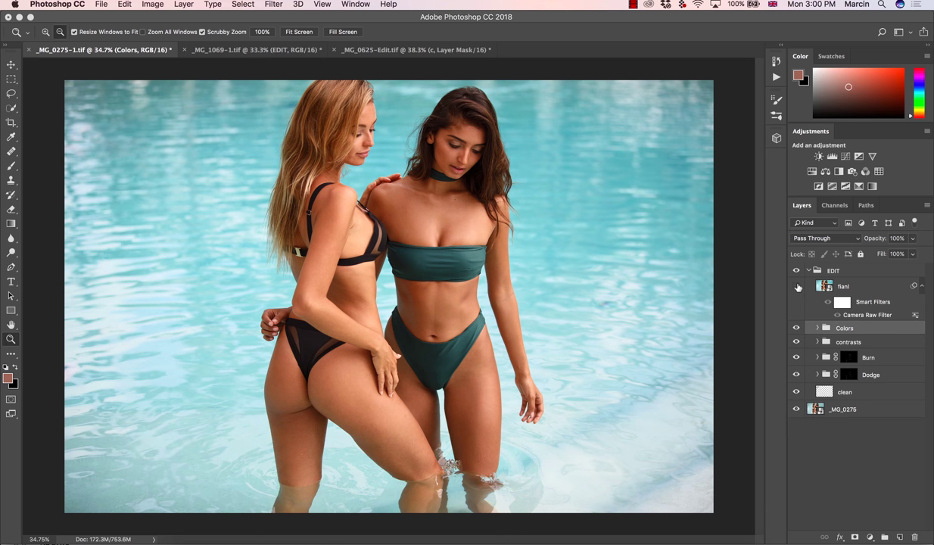
Show the fianl layer, select it, and review its Camera Raw Filter settings, accepting them without changes
{"action": "left_click", "coordinate": [797, 287]}
{"action": "left_click", "coordinate": [846, 291]}
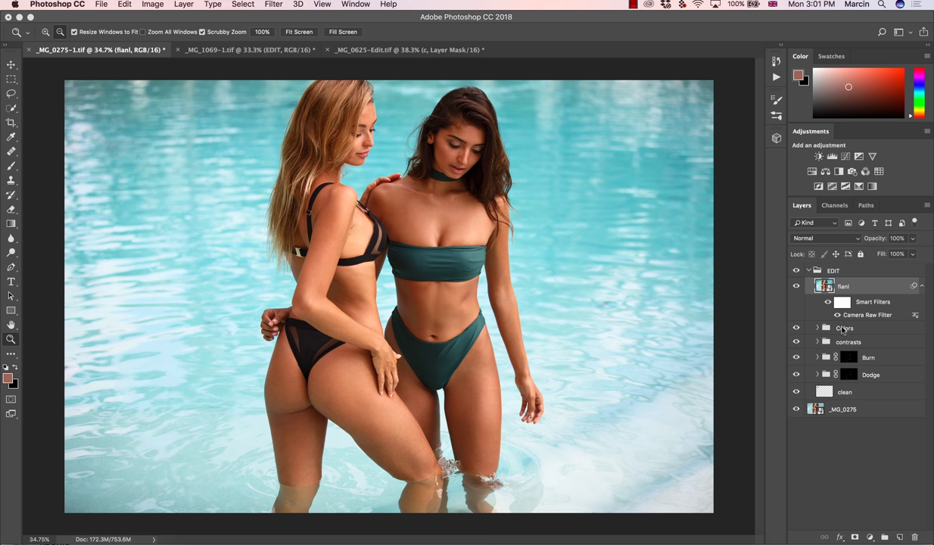
{"action": "double_click", "coordinate": [846, 315]}
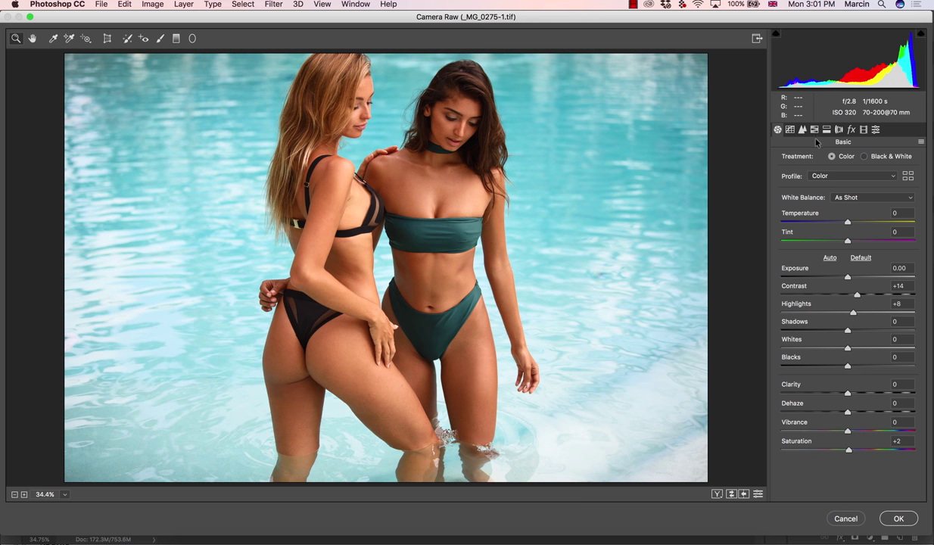
{"action": "key", "text": "Return"}
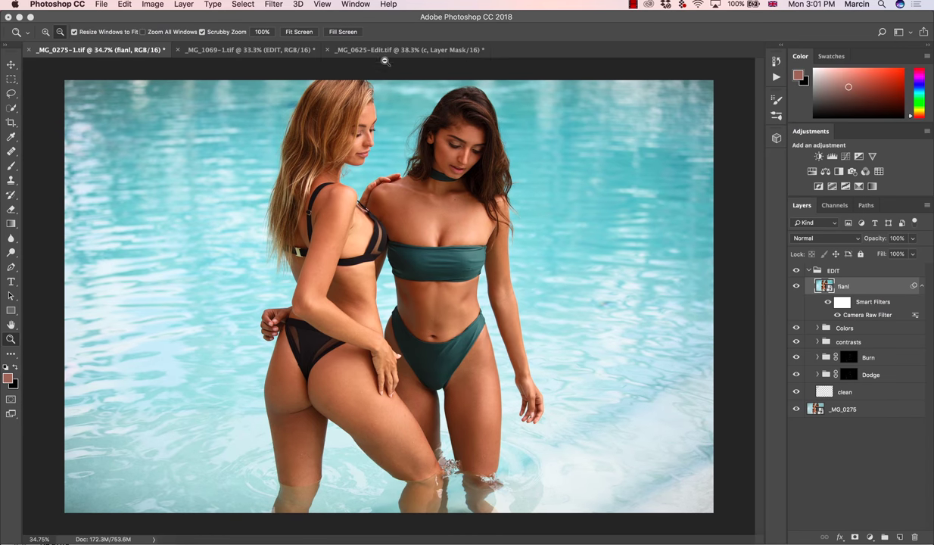
In _MG_1069-1.tif, hide and show the EDIT group to compare the whole photo before and after retouching
{"action": "left_click", "coordinate": [285, 53]}
{"action": "left_click", "coordinate": [797, 271]}
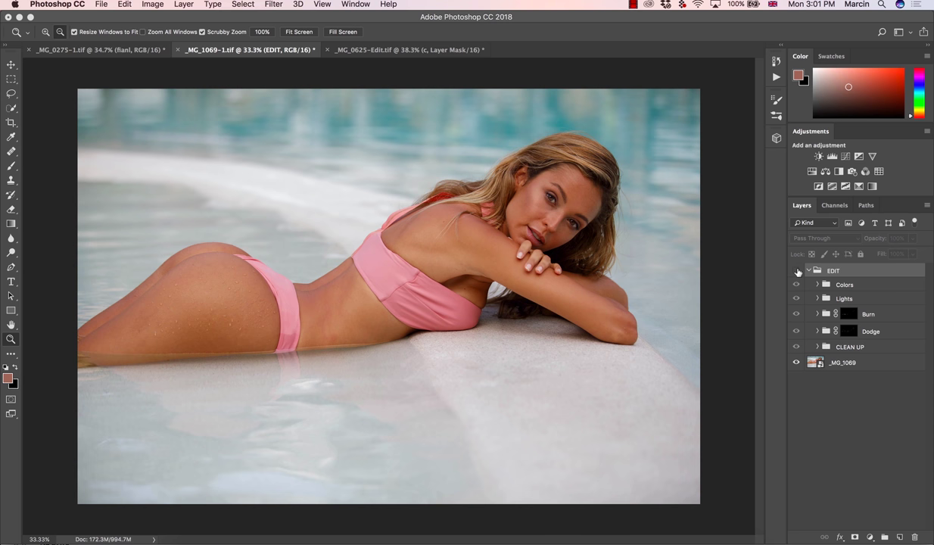
{"action": "left_click", "coordinate": [797, 271]}
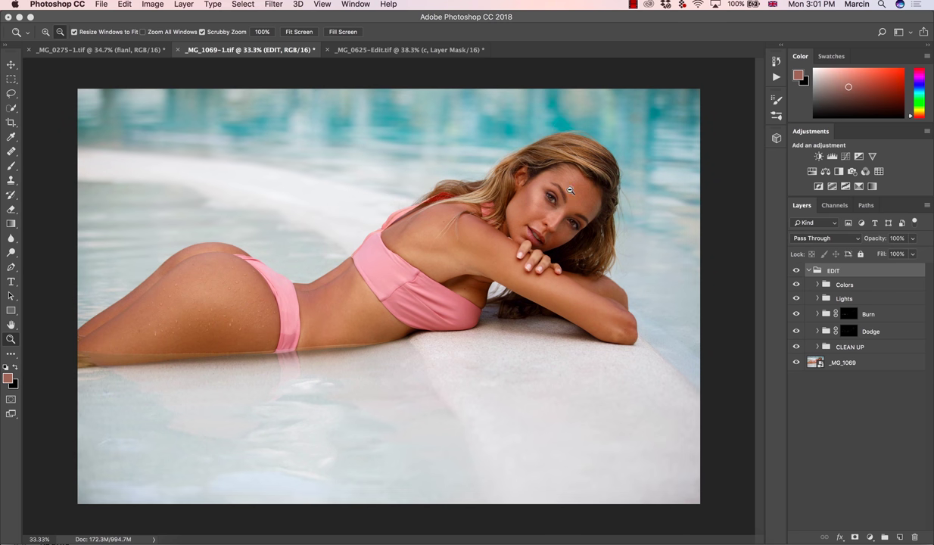
Compare the model's face in close-up with the EDIT group hidden and shown, and return to the _MG_0275-1.tif document
{"action": "left_click_drag", "start_coordinate": [570, 190], "coordinate": [530, 189]}
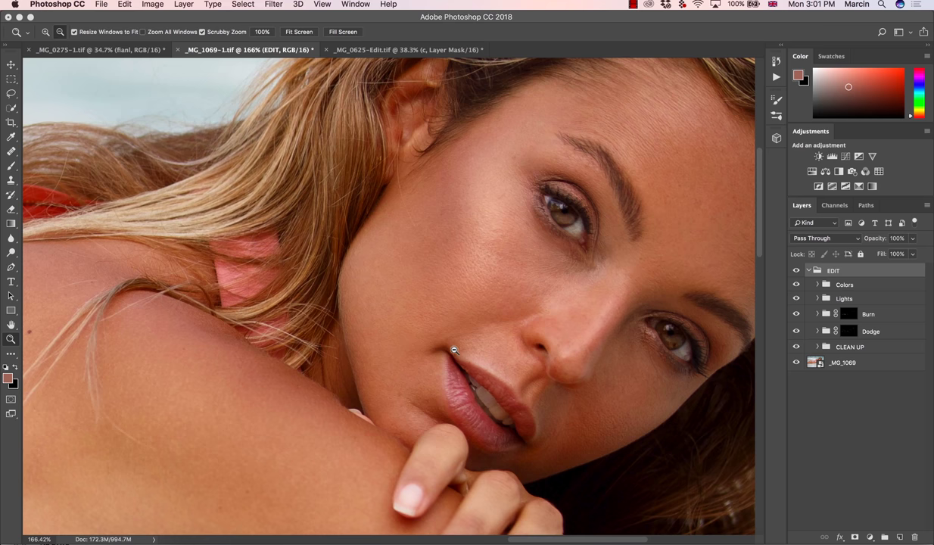
{"action": "left_click_drag", "start_coordinate": [455, 350], "coordinate": [477, 338]}
{"action": "left_click", "coordinate": [797, 270]}
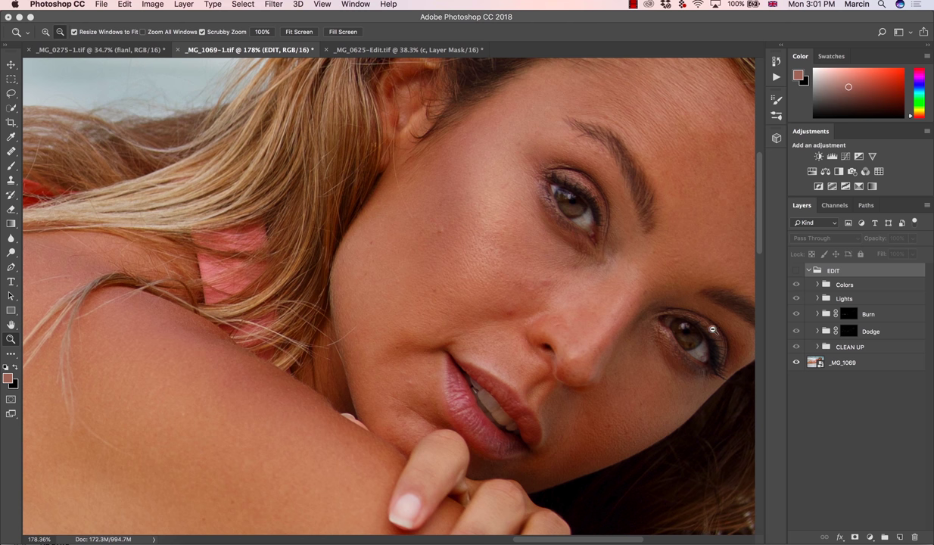
{"action": "left_click", "coordinate": [796, 270]}
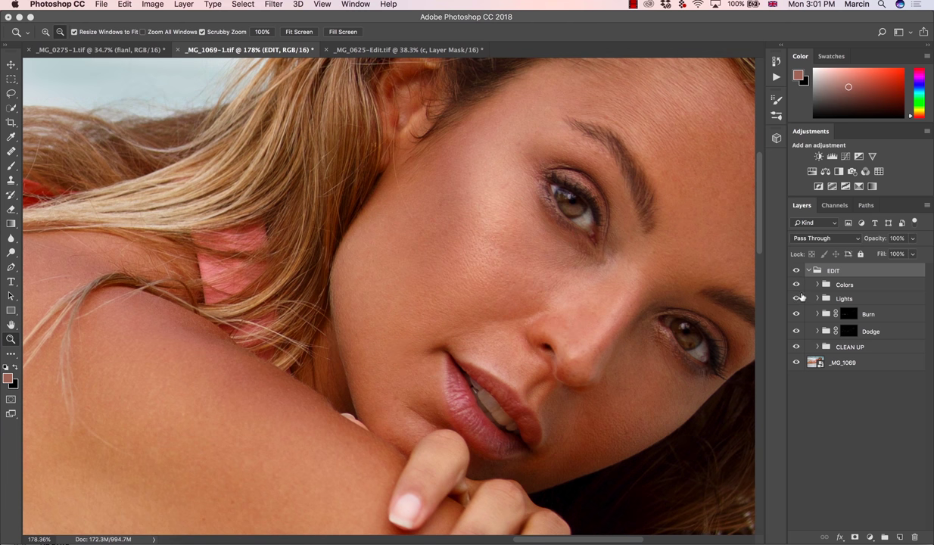
{"action": "left_click_drag", "start_coordinate": [560, 346], "coordinate": [530, 356]}
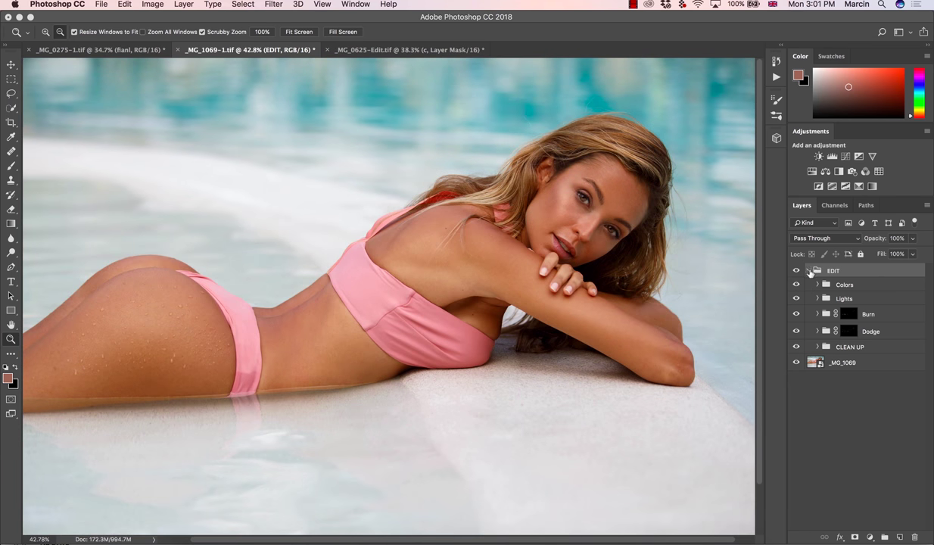
{"action": "left_click_drag", "start_coordinate": [599, 279], "coordinate": [604, 298]}
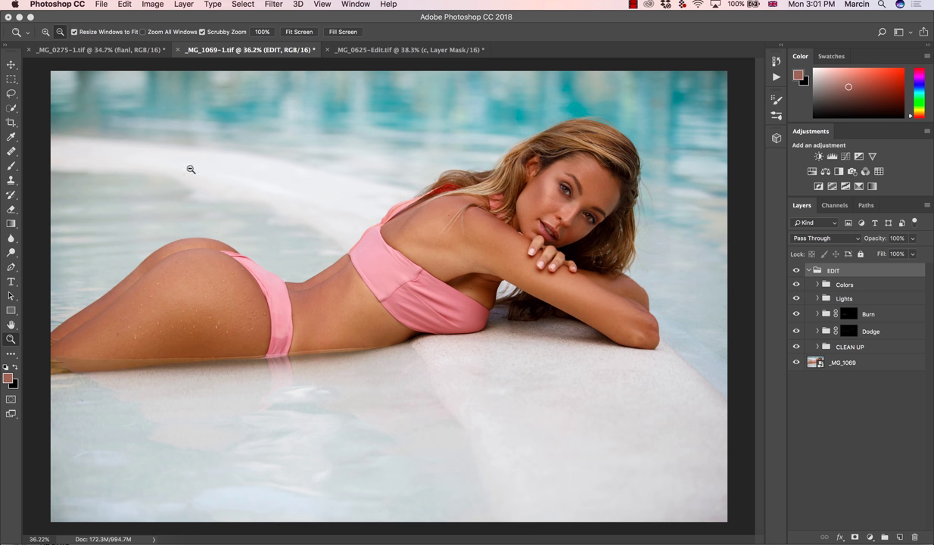
{"action": "left_click", "coordinate": [125, 50]}
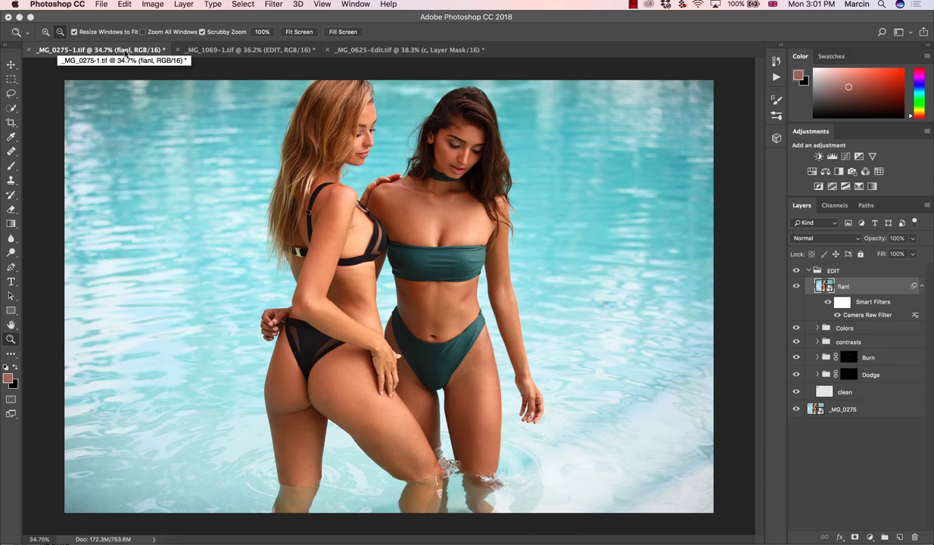